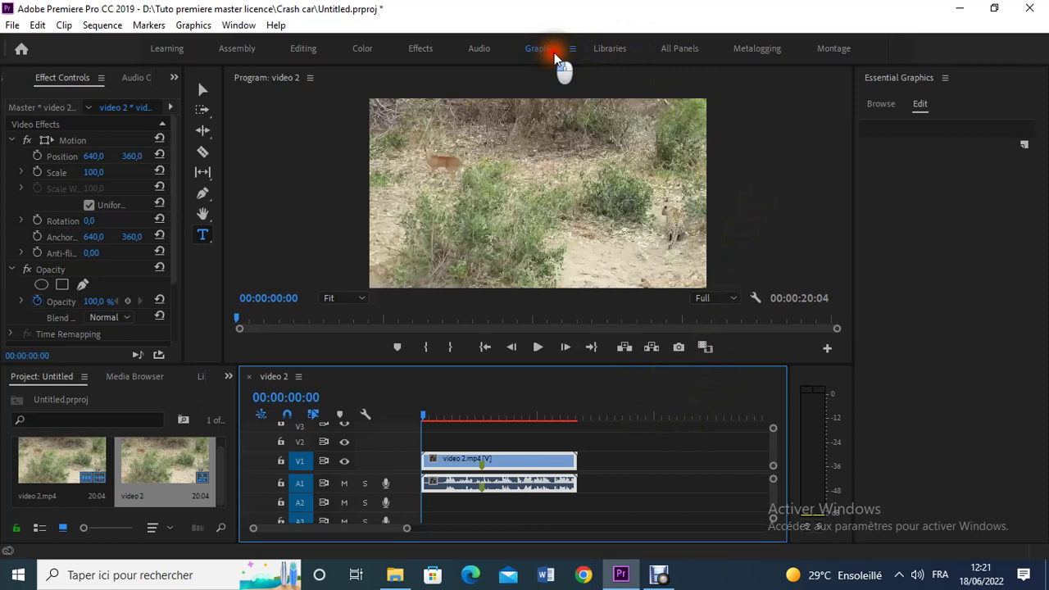
Step: Add the Angled Coming Up Next title template directly after the video clip on V1, skipping the font resolution
left_click(876, 104)
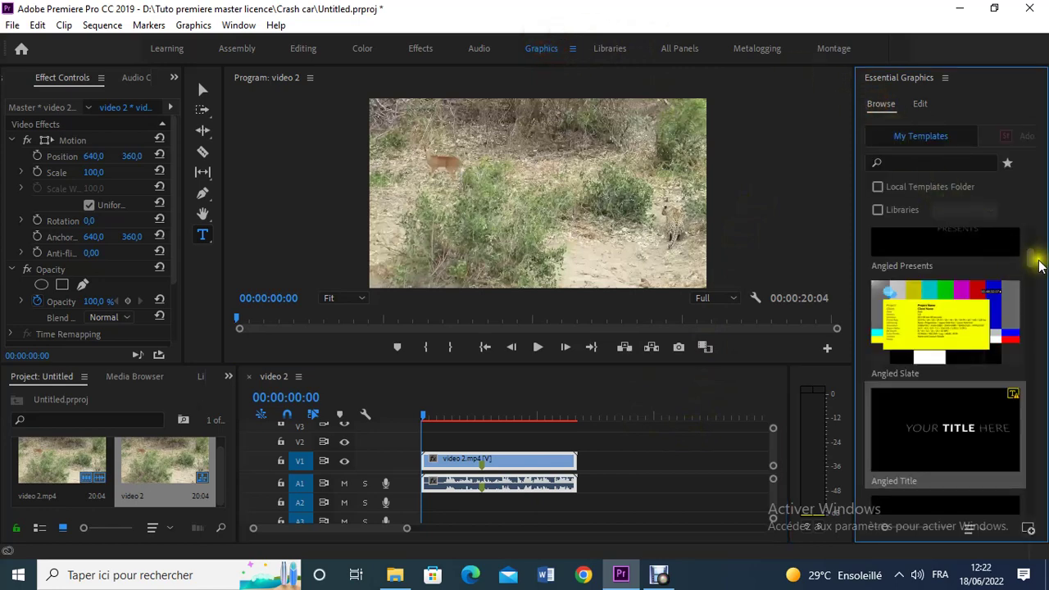
left_click(1025, 211)
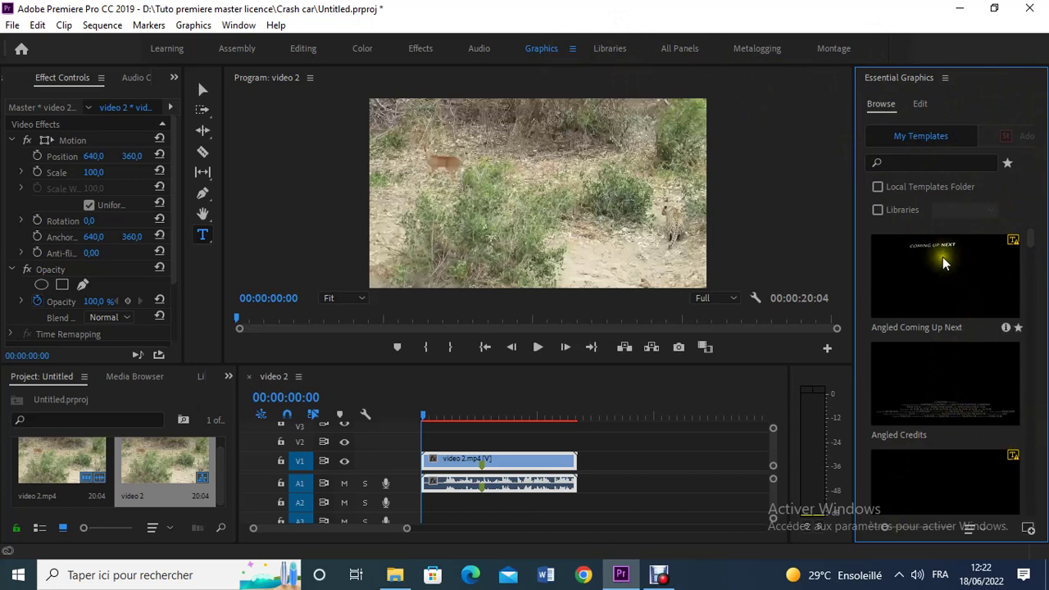
left_click_drag(1031, 234, 1034, 239)
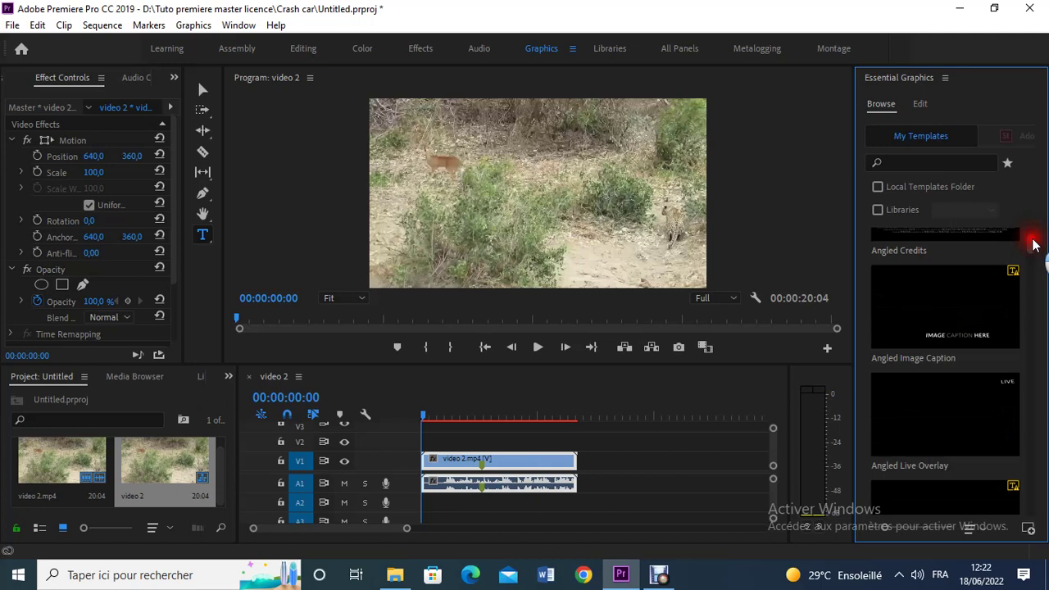
left_click_drag(1033, 243, 1024, 217)
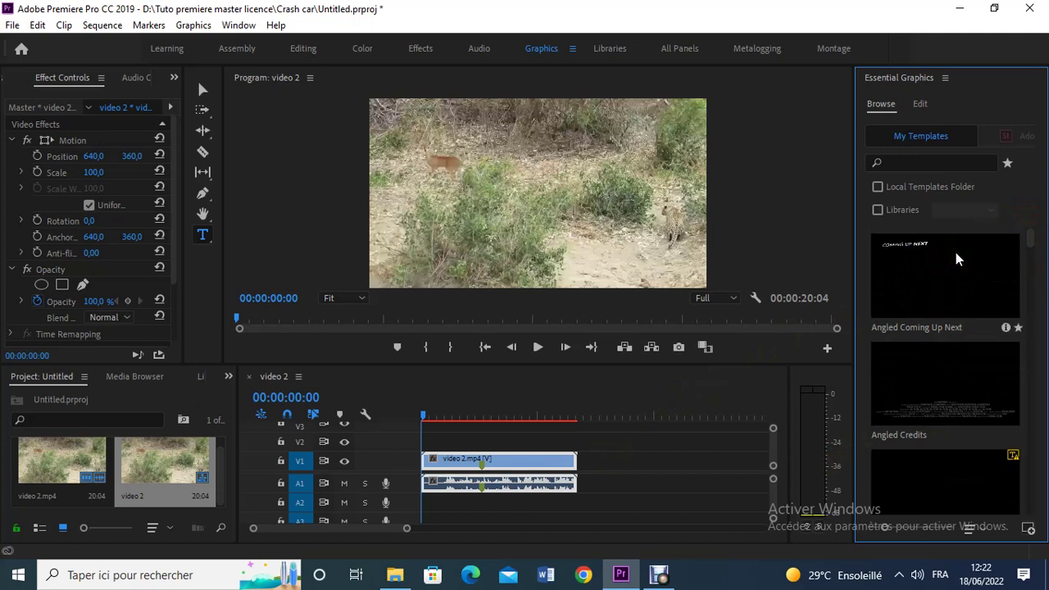
left_click_drag(627, 456, 579, 453)
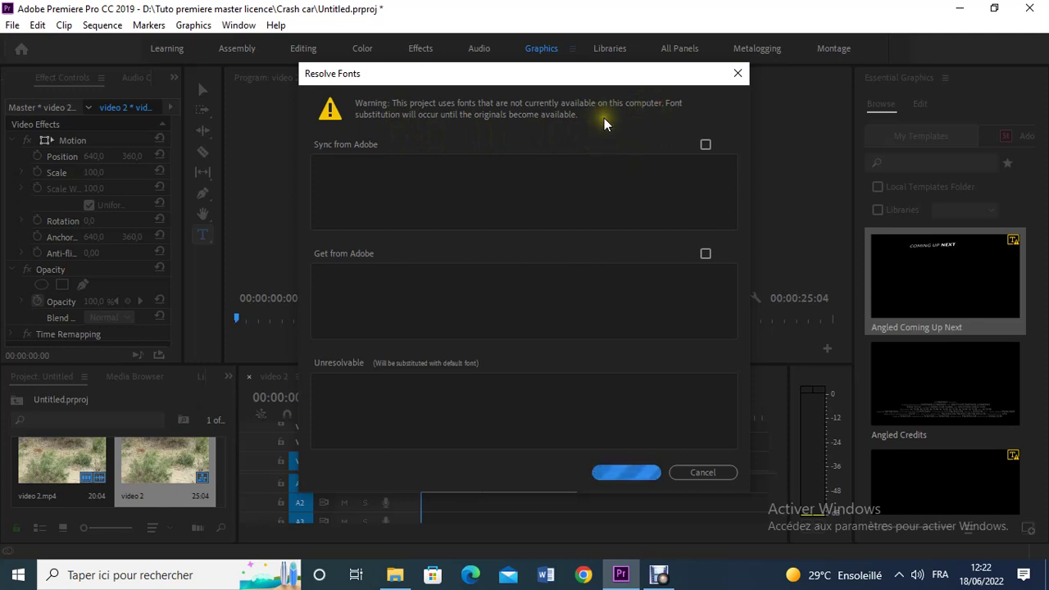
left_click(694, 473)
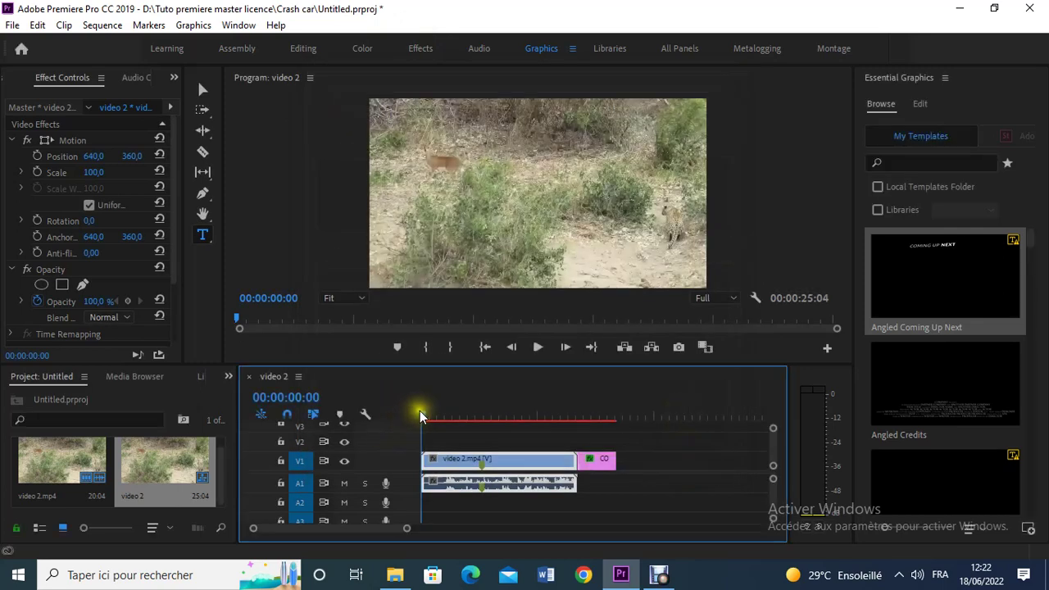
Step: Move the playhead to 00:00:21:02 over the new title graphic and select that graphic in the timeline
left_click(616, 451)
left_click(553, 415)
left_click_drag(619, 440, 588, 447)
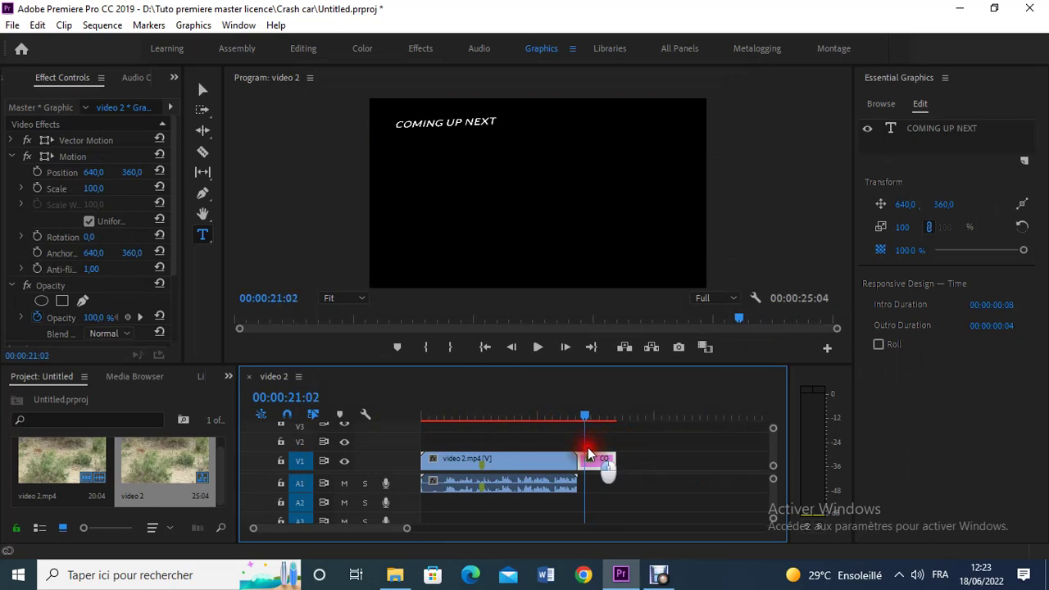
left_click(588, 448)
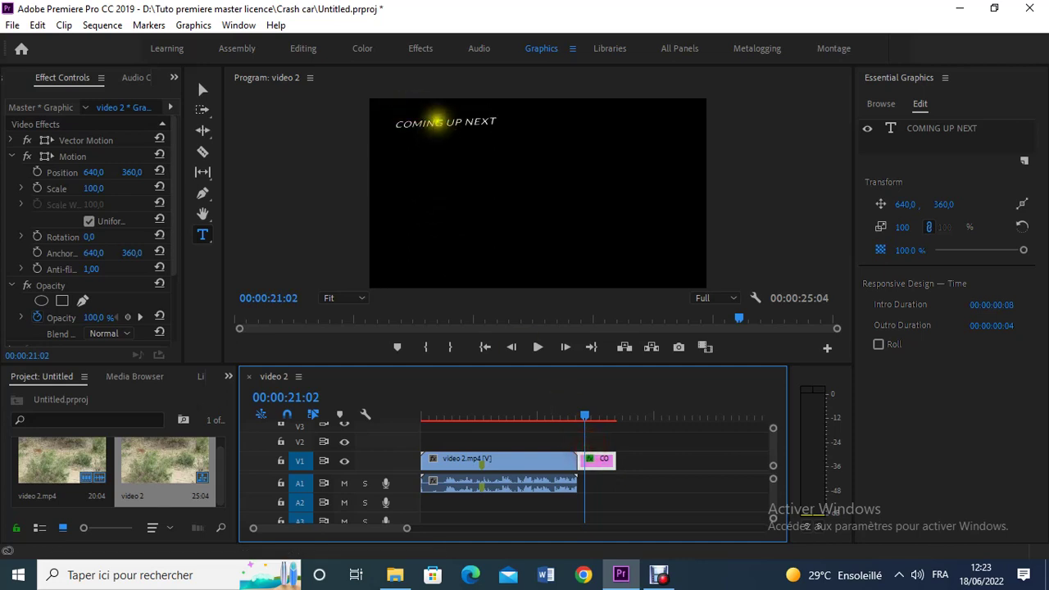
Step: Select the COMING UP NEXT text layer and examine its alignment, font and appearance settings
left_click(917, 128)
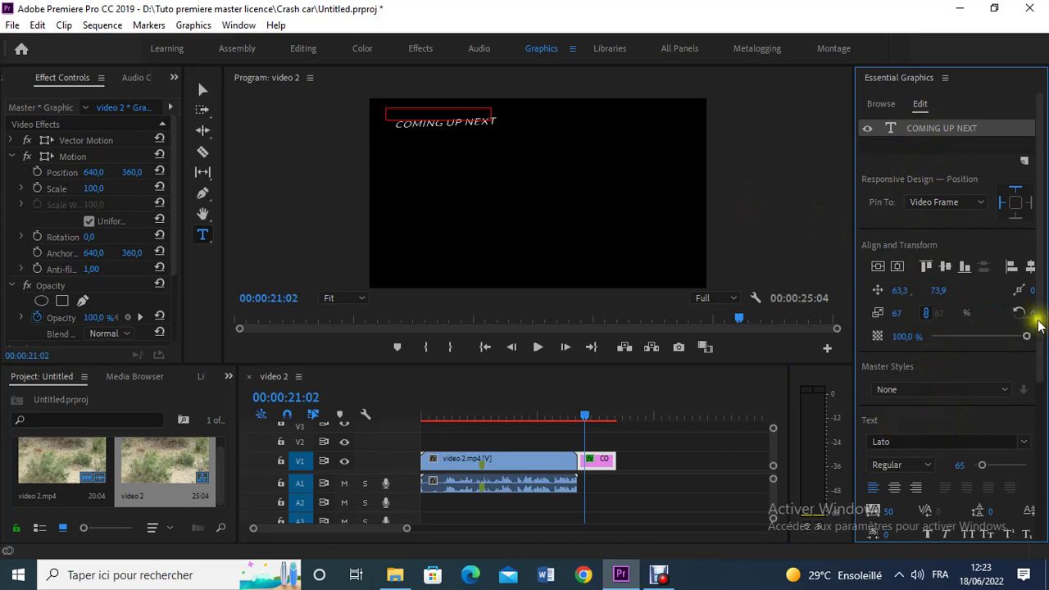
left_click_drag(1041, 262, 1040, 358)
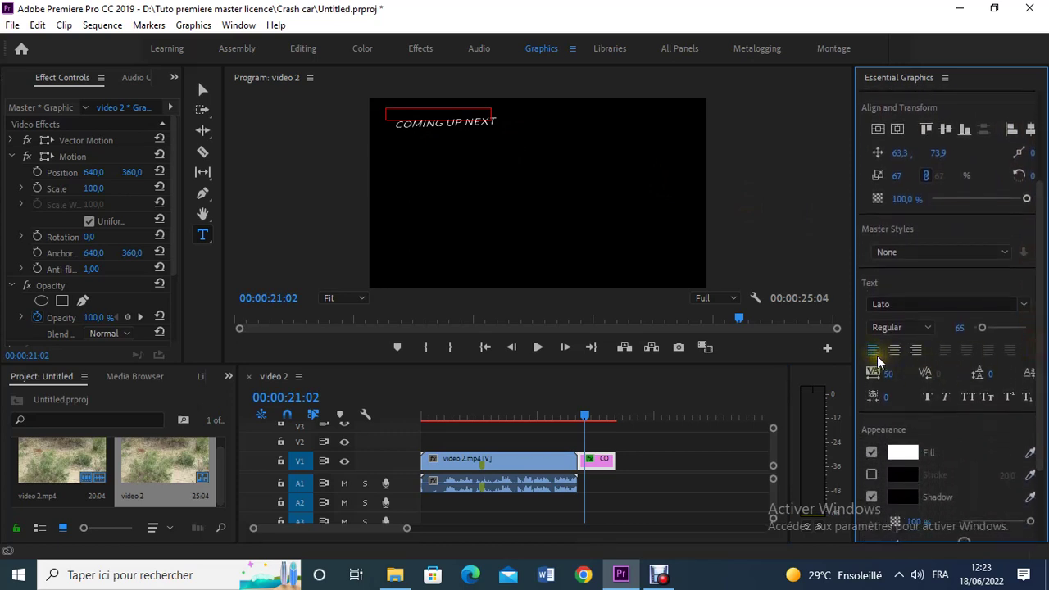
left_click(874, 351)
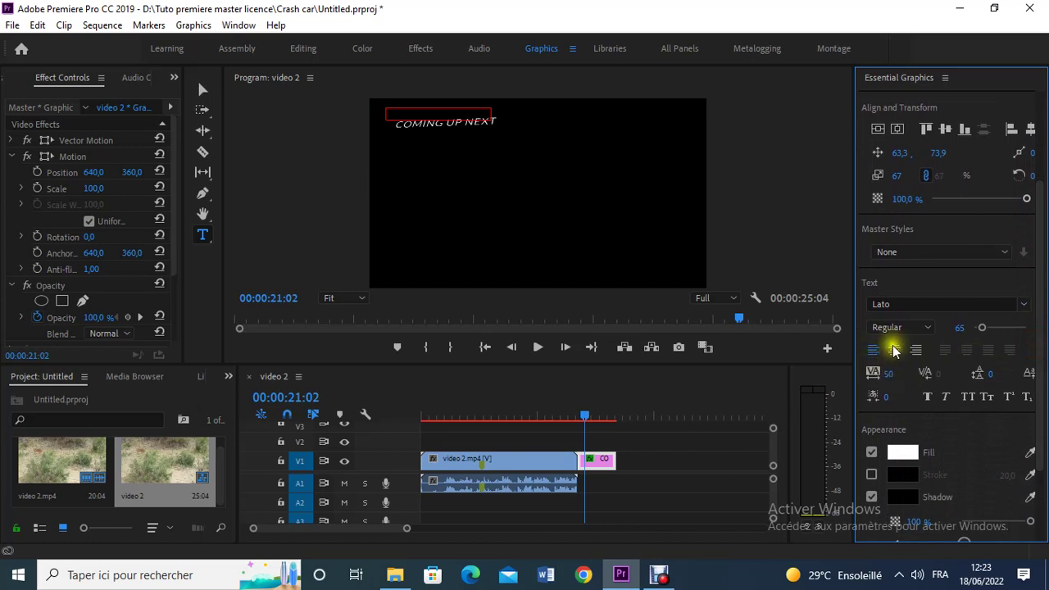
left_click(916, 351)
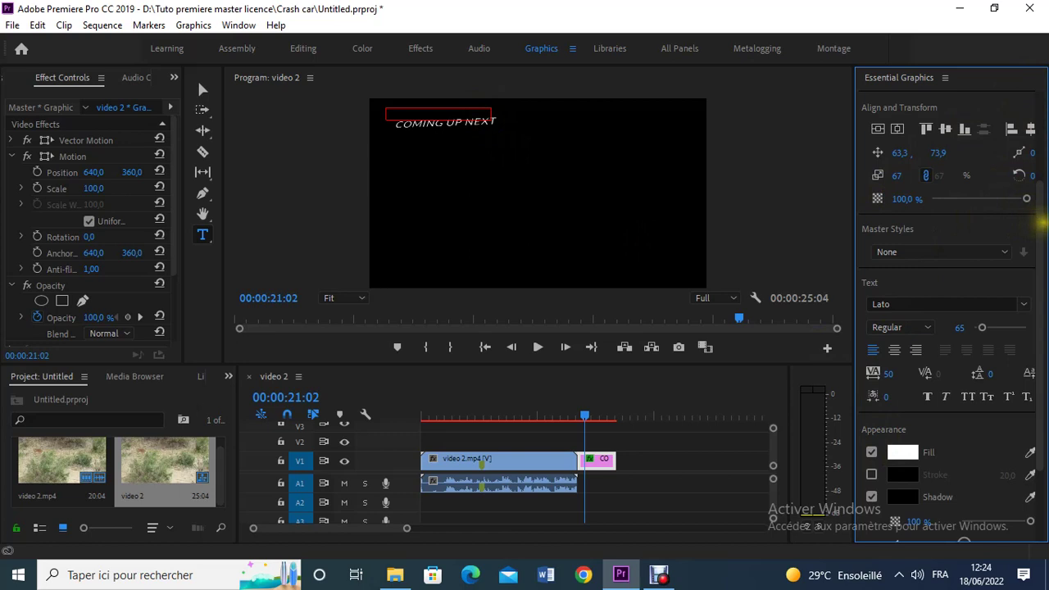
left_click_drag(1039, 209, 1037, 111)
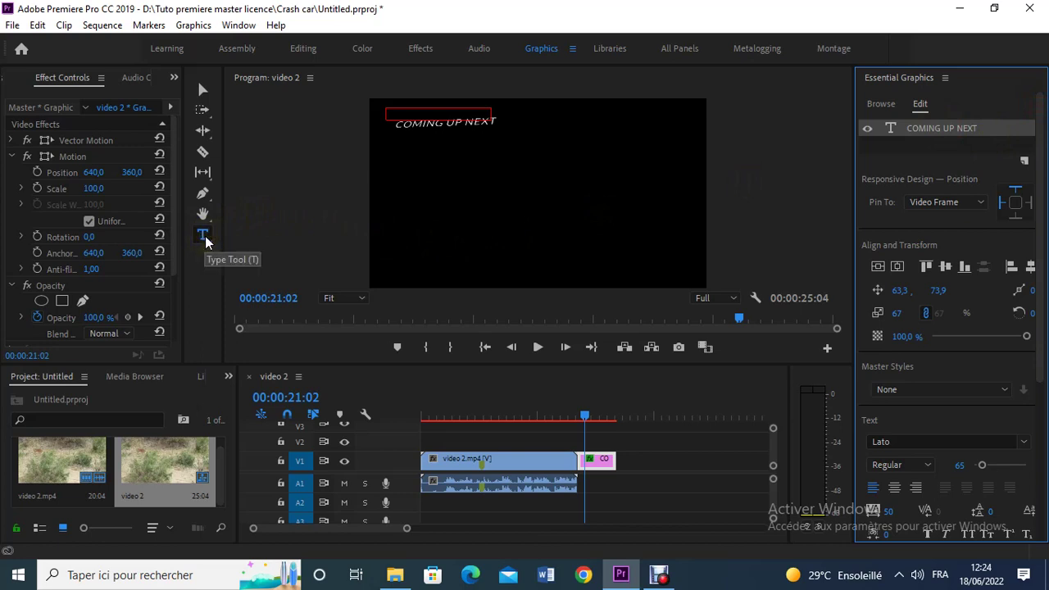
Step: Replace the title's COMING UP NEXT text with "Bonjour Adobe Premiere" using the Type tool
left_click(413, 109)
left_click(440, 113)
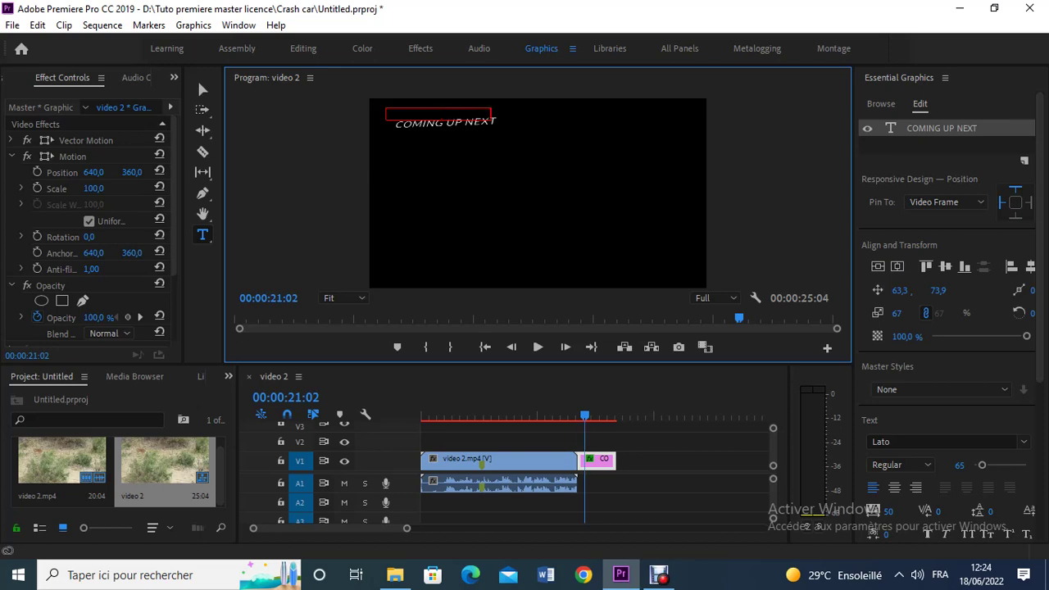
key("BackSpace")
key("BackSpace")
key("BackSpace")
key("BackSpace")
key("BackSpace")
key("BackSpace")
key("BackSpace")
key("BackSpace")
key("BackSpace")
key("BackSpace")
key("BackSpace")
key("BackSpace")
key("BackSpace")
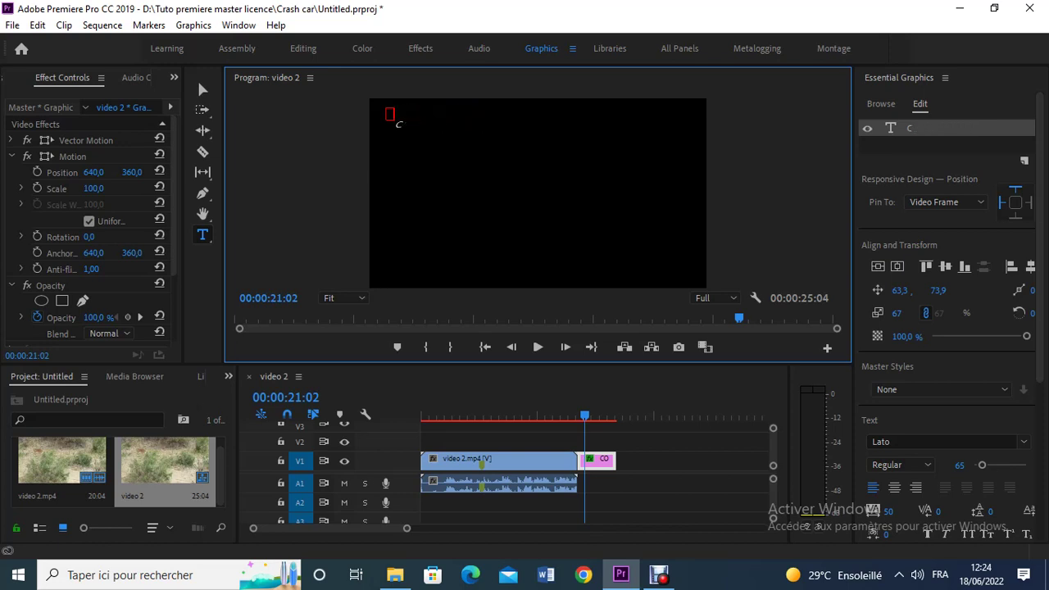
key("BackSpace")
type("Bonjour Adobe")
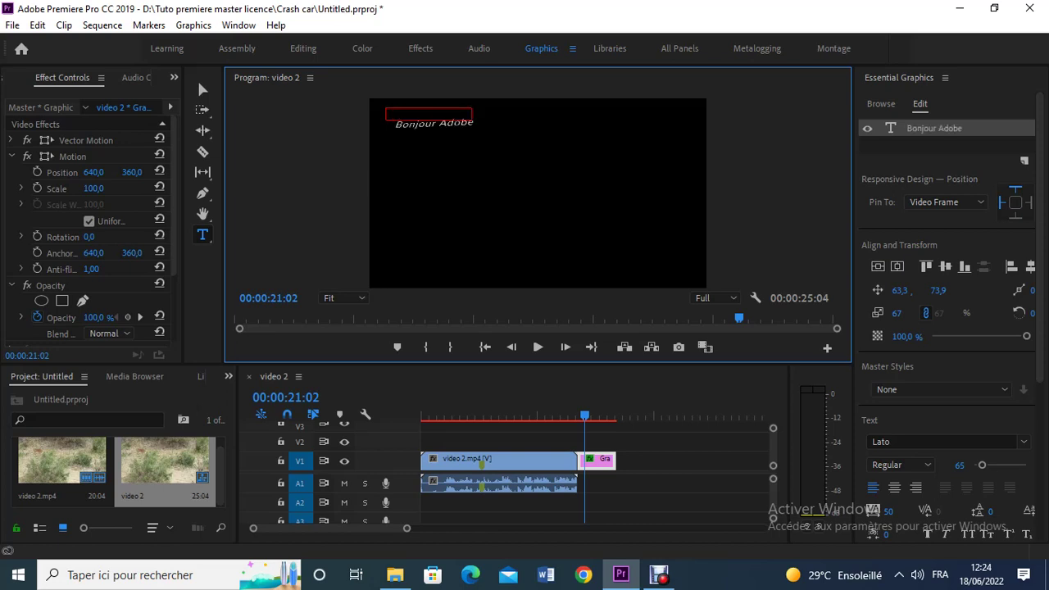
type(" Premiere")
Step: Play the edited title graphic twice from near its start at 00:00:20:10 to check its text animation
left_click_drag(586, 417, 581, 417)
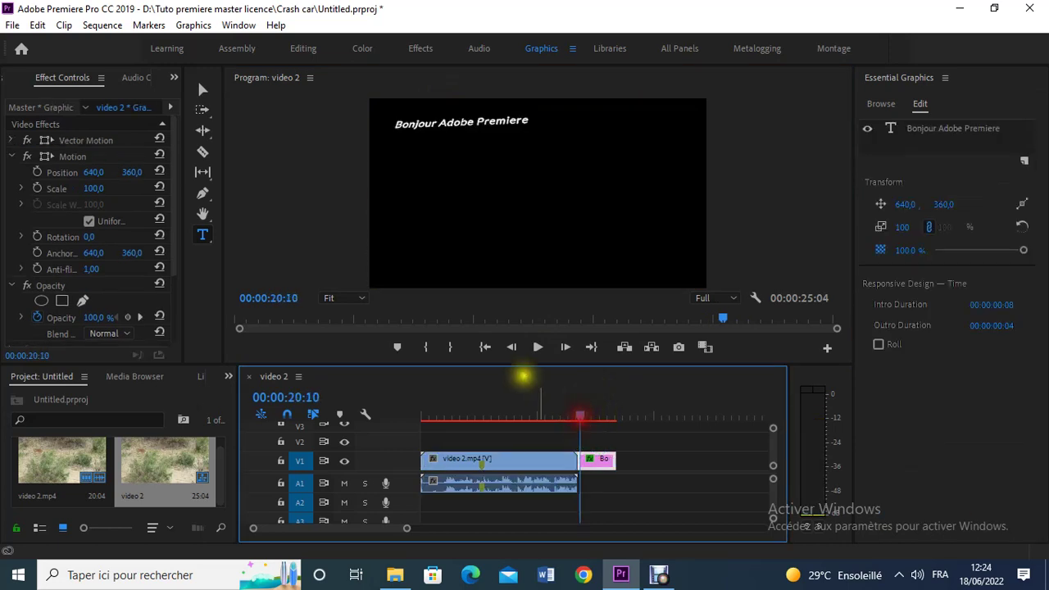
left_click(537, 349)
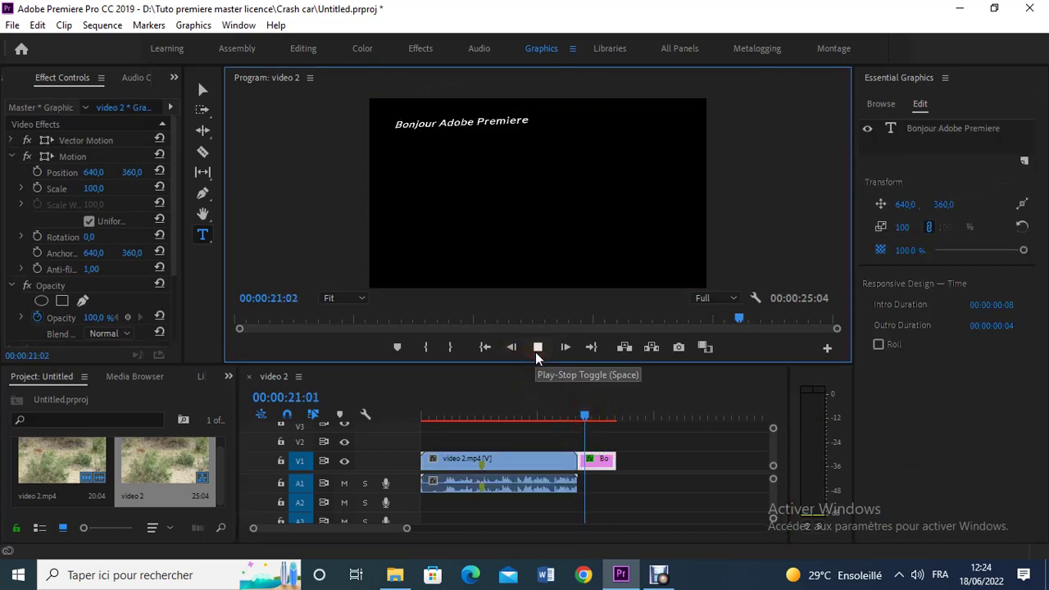
left_click(535, 345)
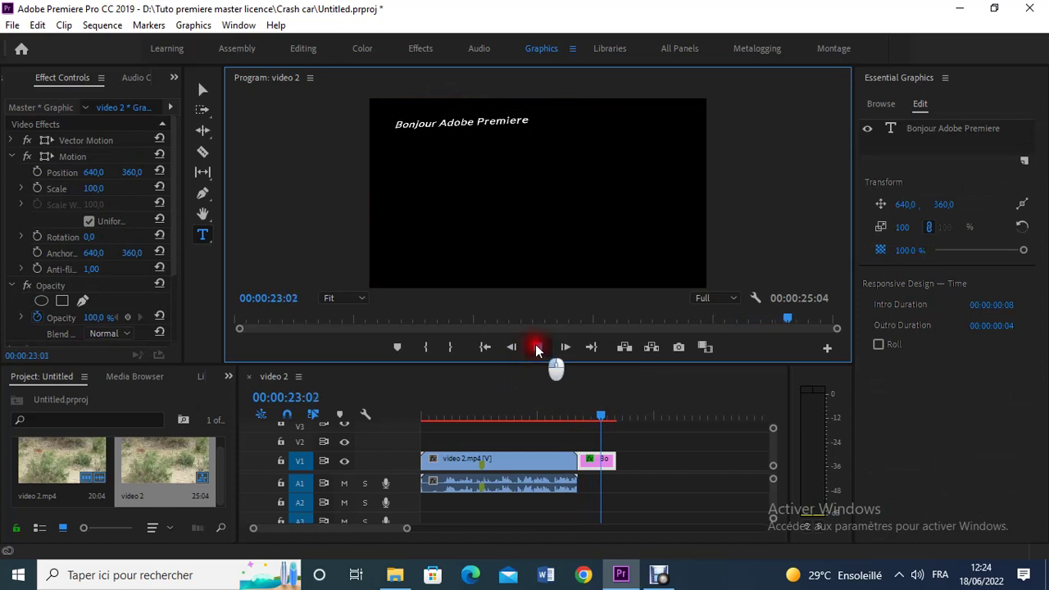
left_click_drag(599, 414, 580, 417)
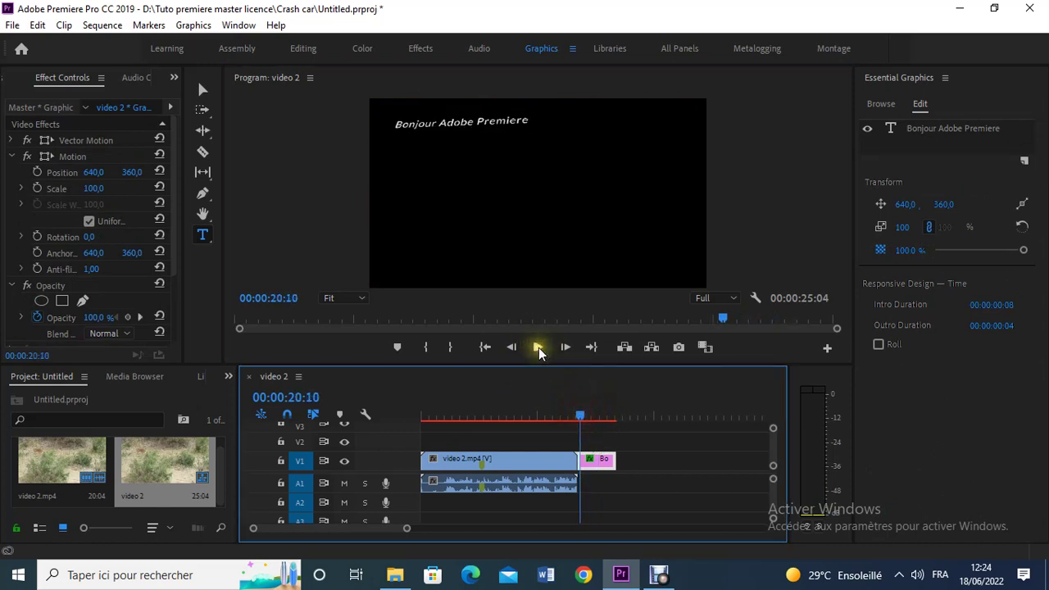
left_click(539, 347)
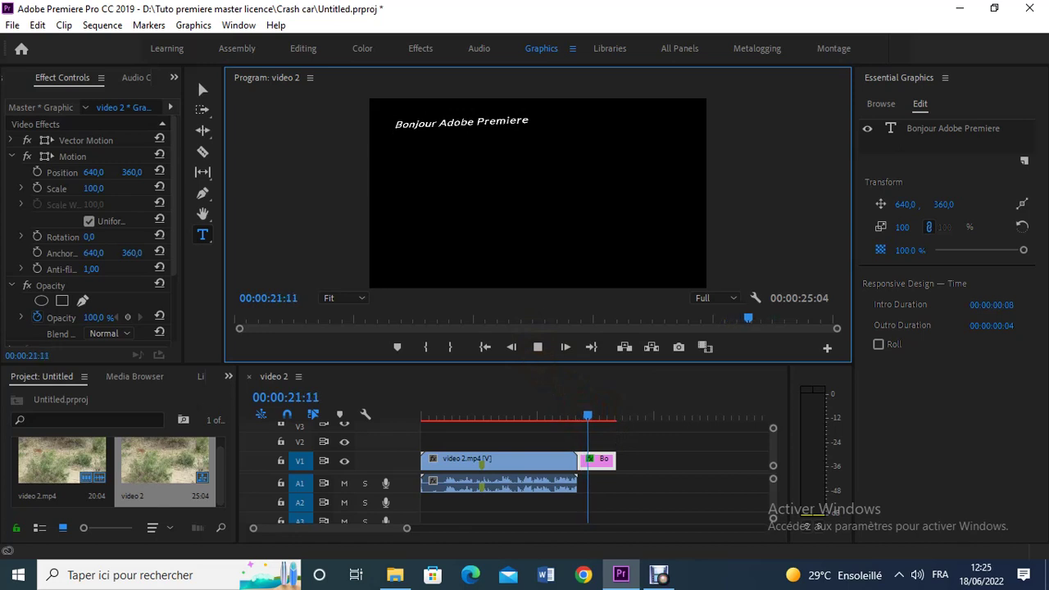
left_click(537, 347)
Step: Play the cut from the end of the video clip into the title several times to check the transition
left_click_drag(606, 413, 570, 415)
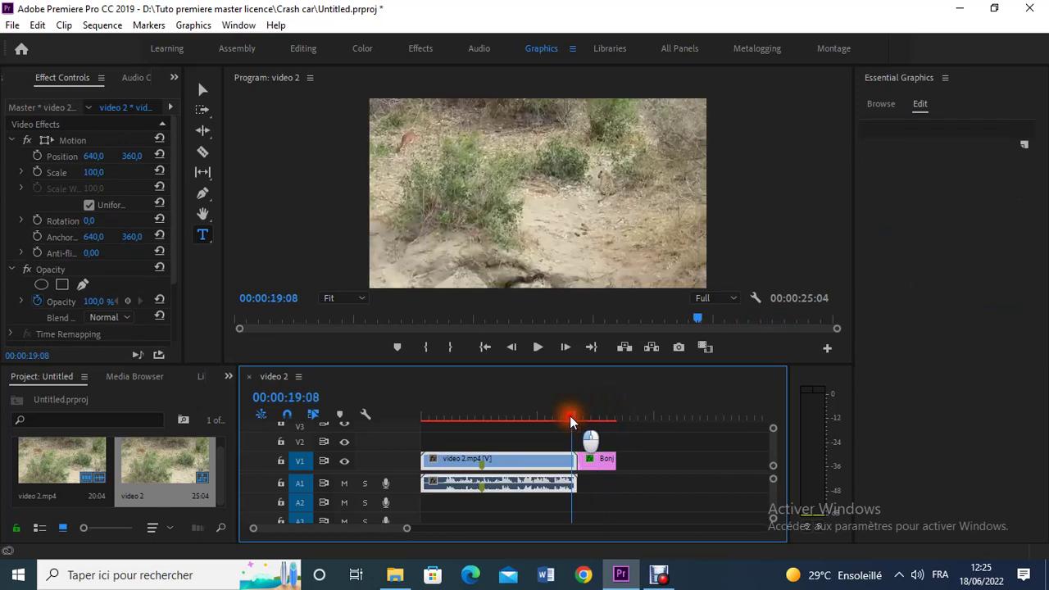
left_click(538, 348)
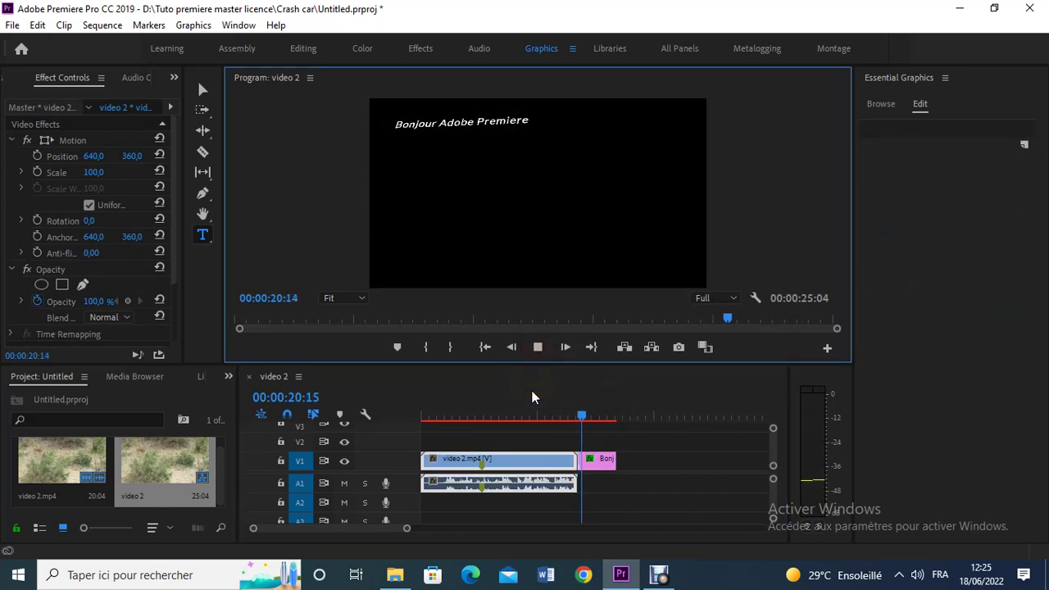
left_click(538, 348)
left_click(592, 414)
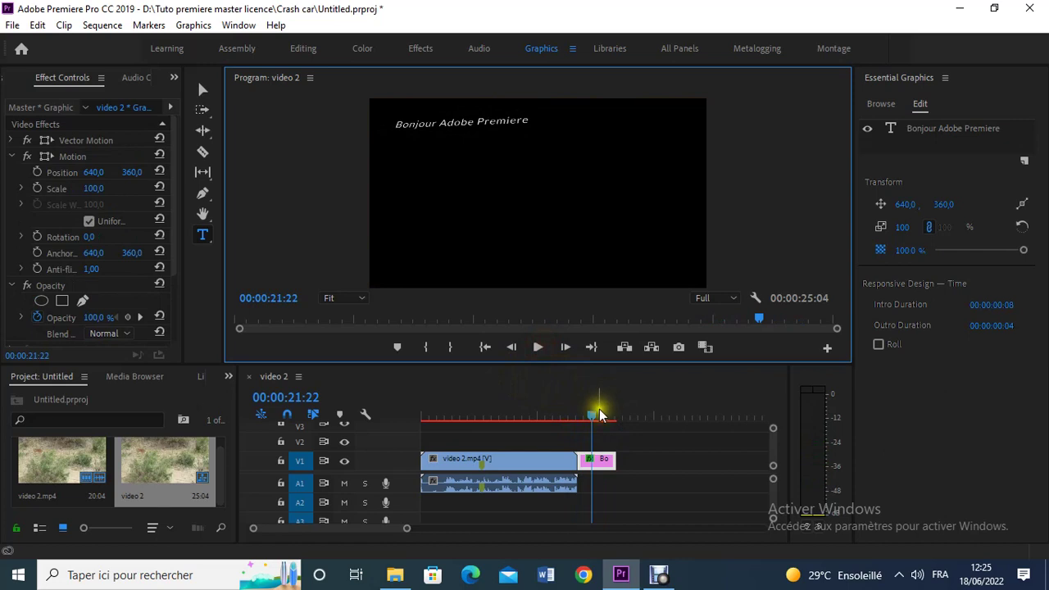
left_click_drag(585, 415, 576, 413)
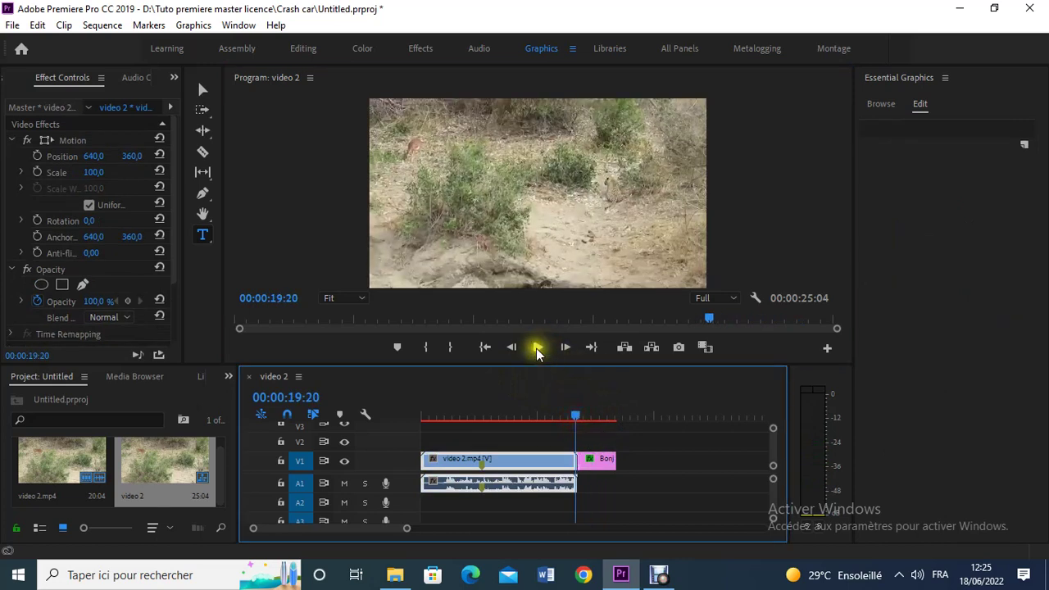
left_click(537, 347)
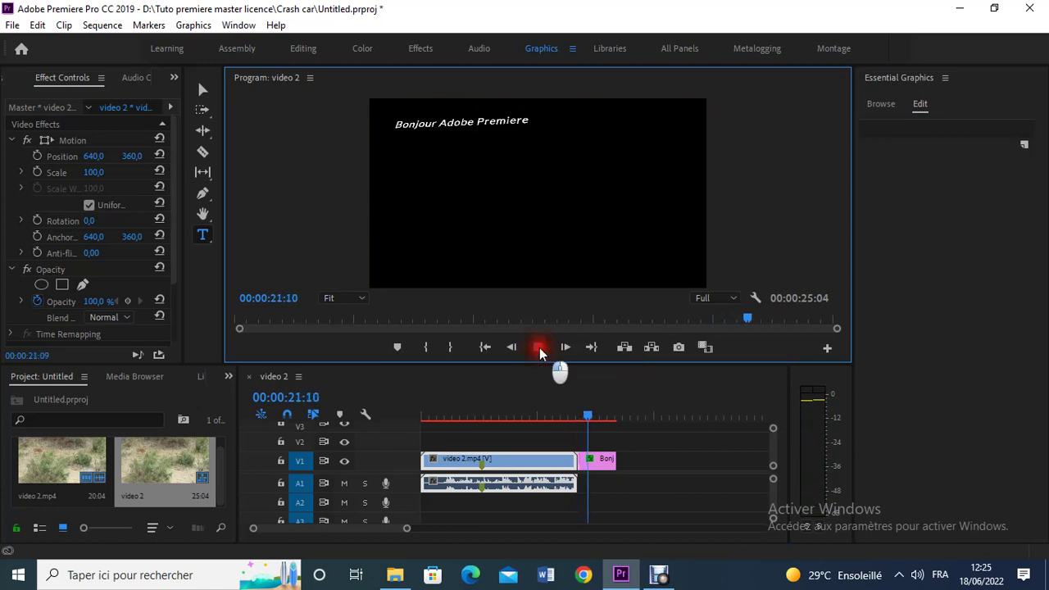
left_click_drag(587, 414, 573, 417)
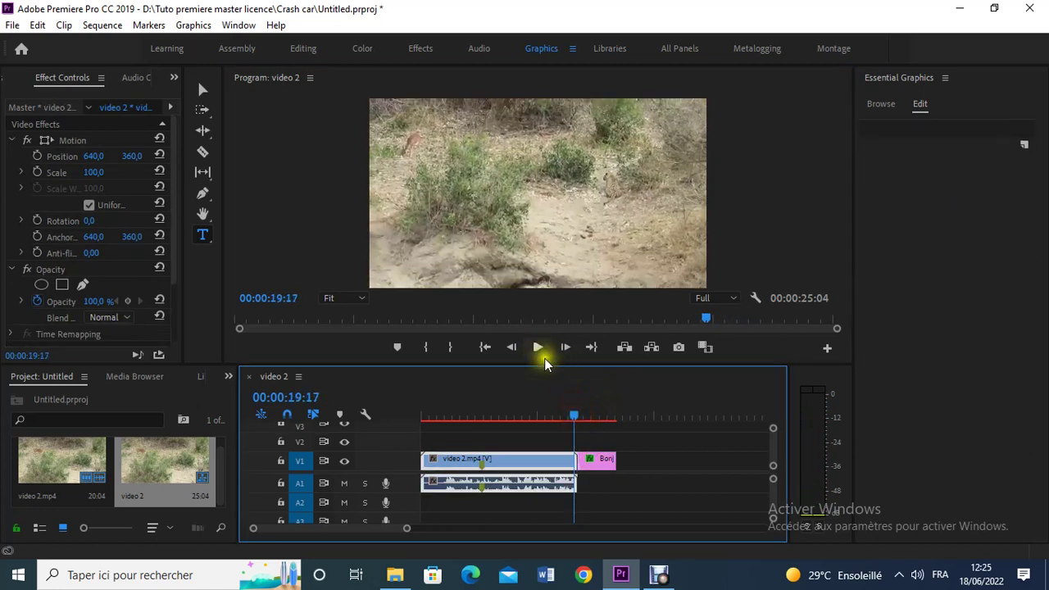
left_click(537, 350)
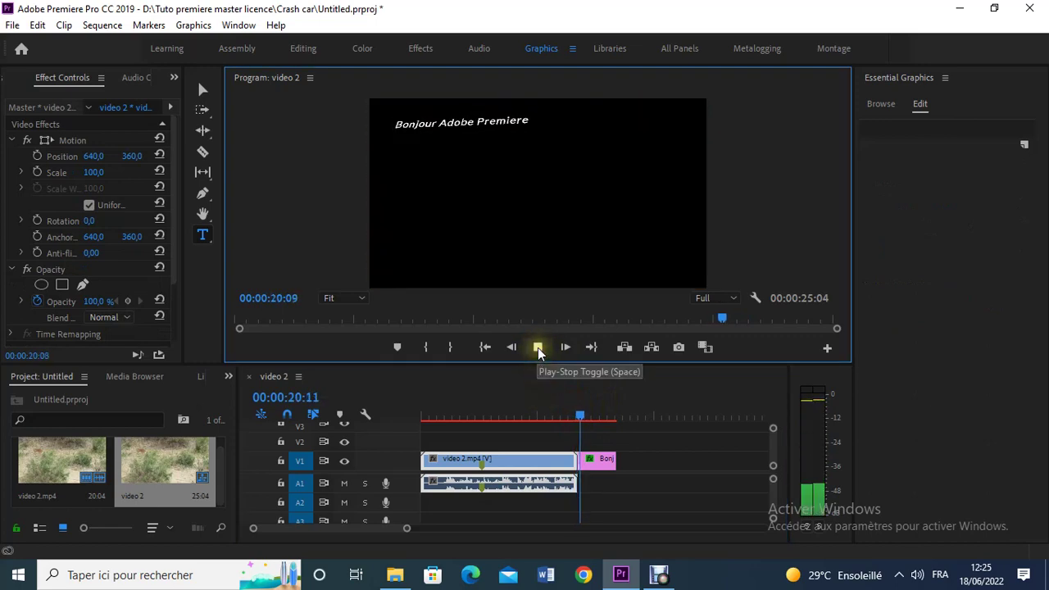
left_click(537, 347)
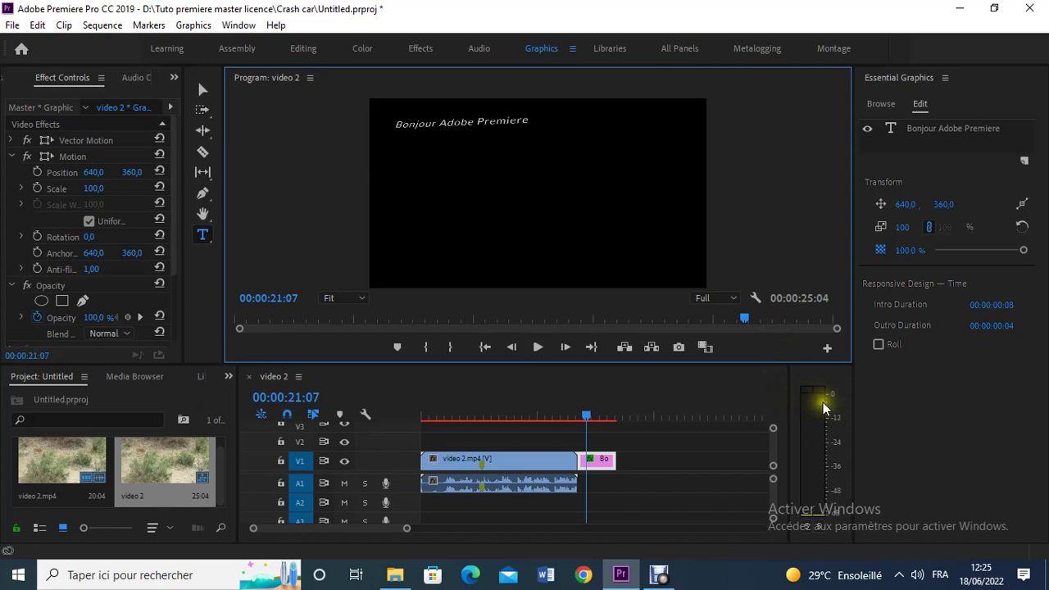
Step: Extend the end of the title graphic on V1 to about 00:00:29:17
left_click(591, 462)
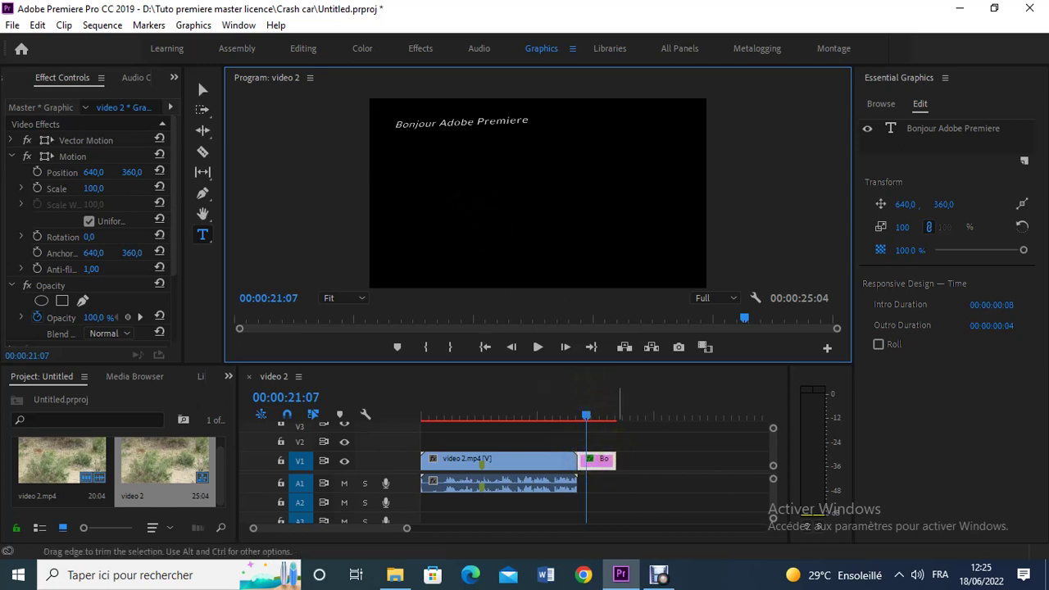
left_click_drag(615, 460, 650, 460)
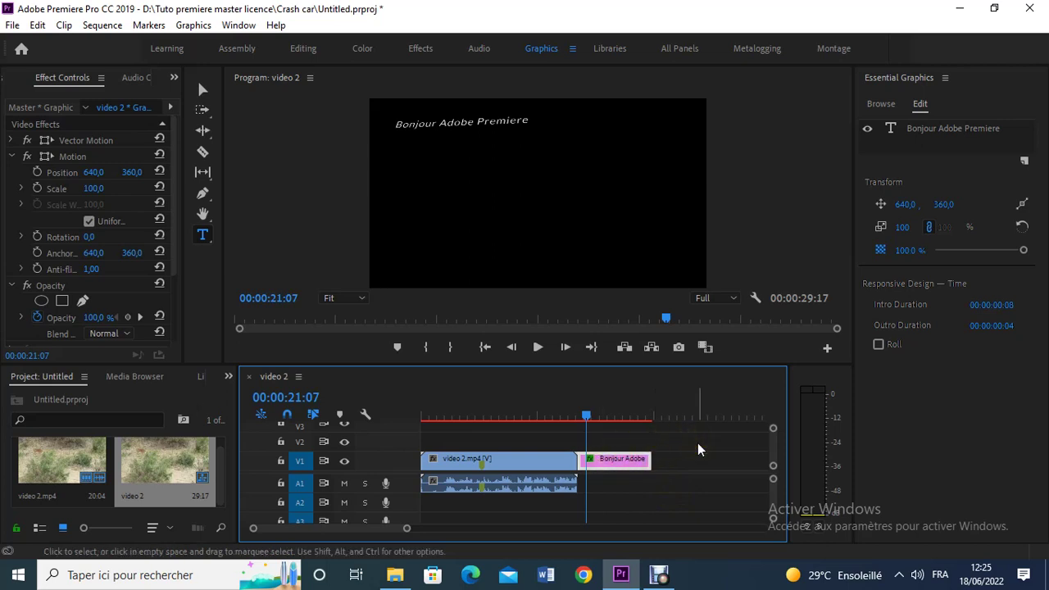
left_click(597, 465)
Step: Play the extended title from 00:00:20:10 and return the playhead to 00:00:19:08, just before the title
left_click_drag(587, 415, 581, 425)
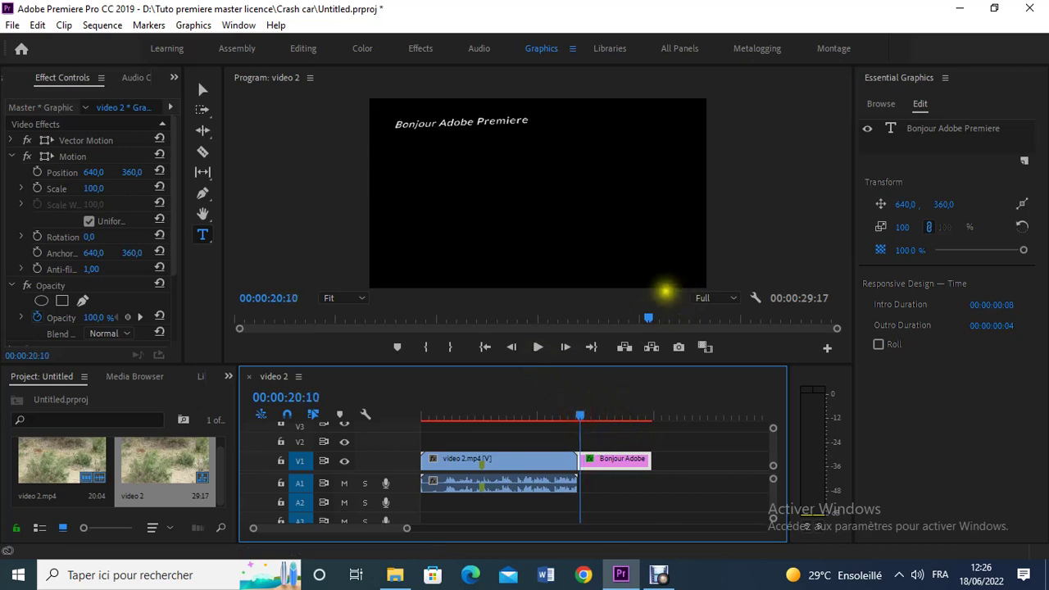
left_click(537, 348)
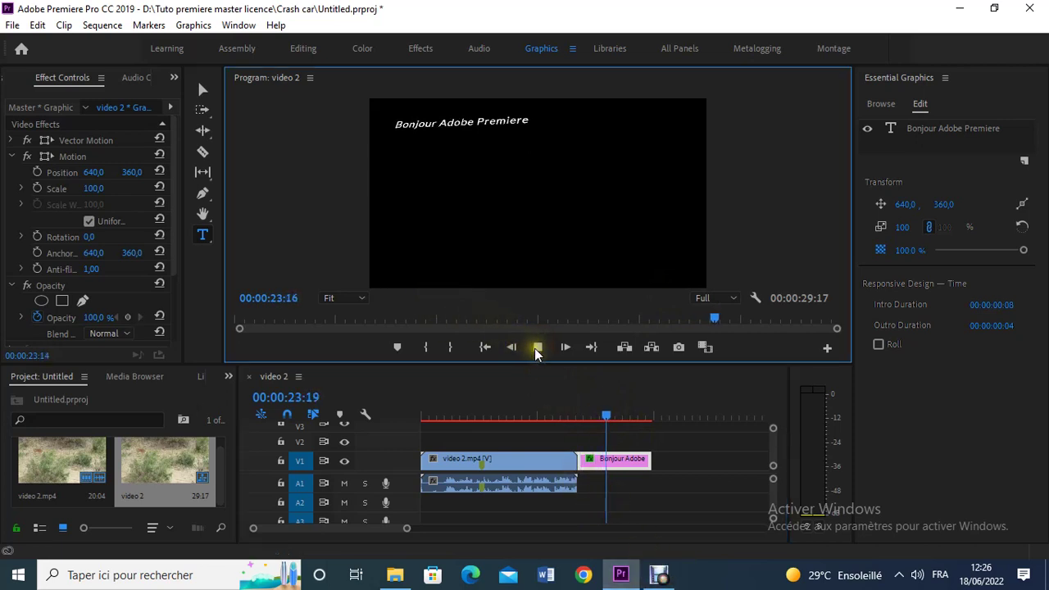
left_click(537, 348)
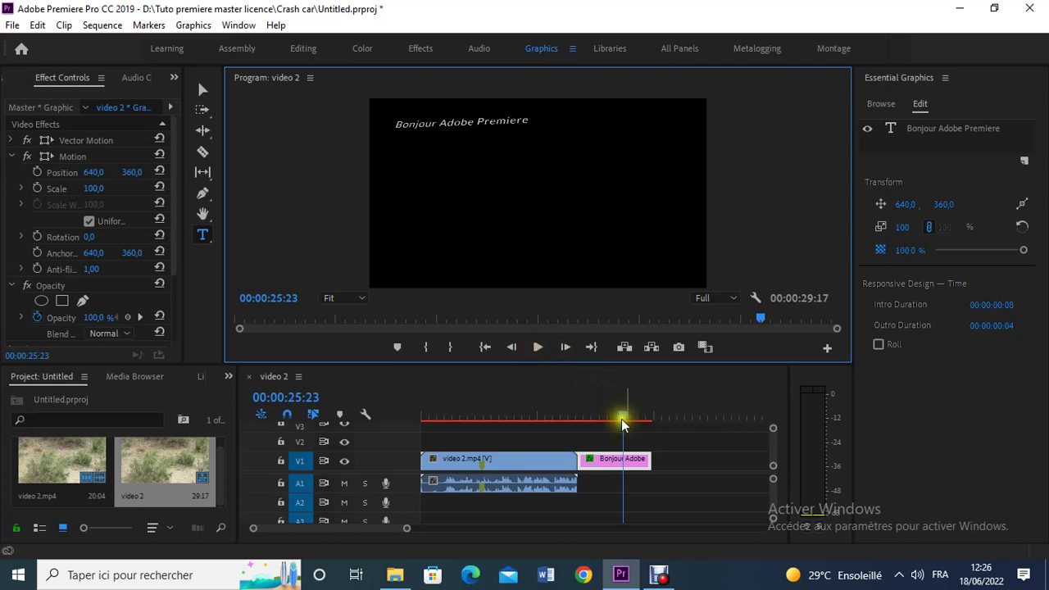
left_click(569, 414)
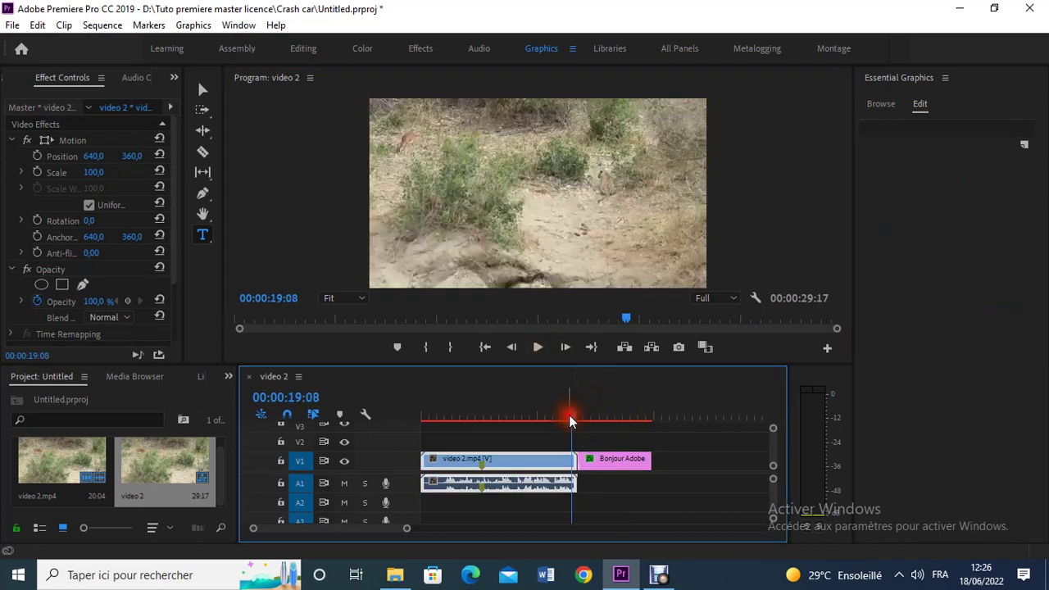
Step: Play the cut from the video clip into the title, starting from 00:00:19:08 and again from 00:00:18:08
left_click(534, 349)
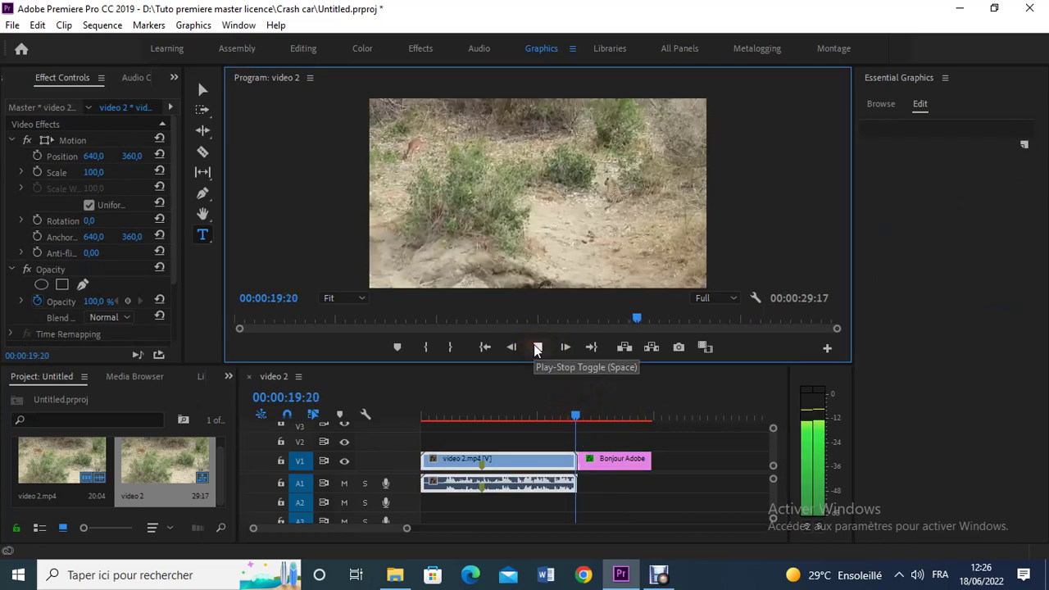
left_click(536, 349)
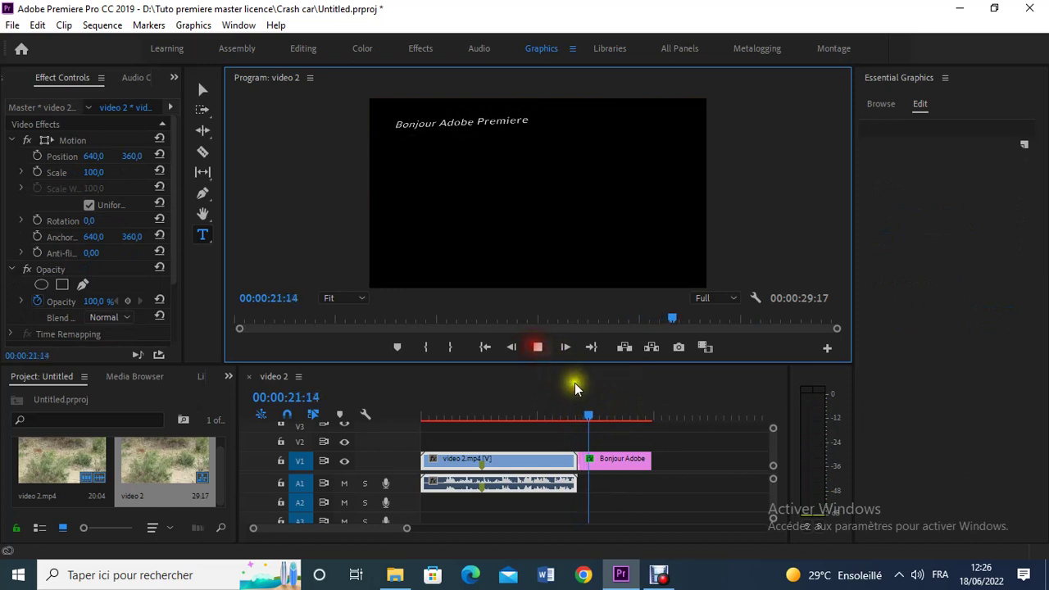
left_click(564, 415)
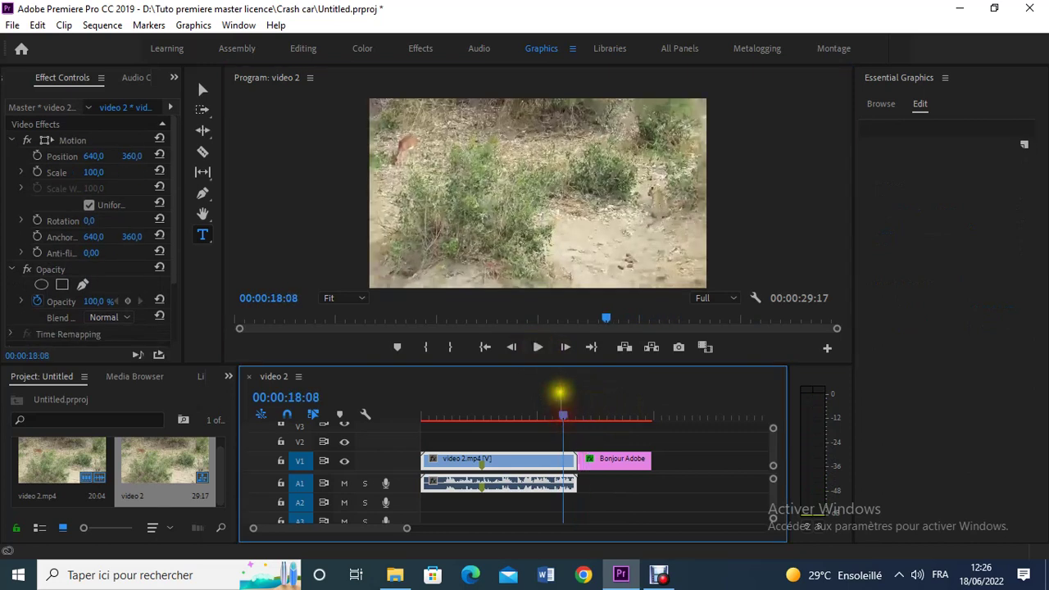
left_click(540, 348)
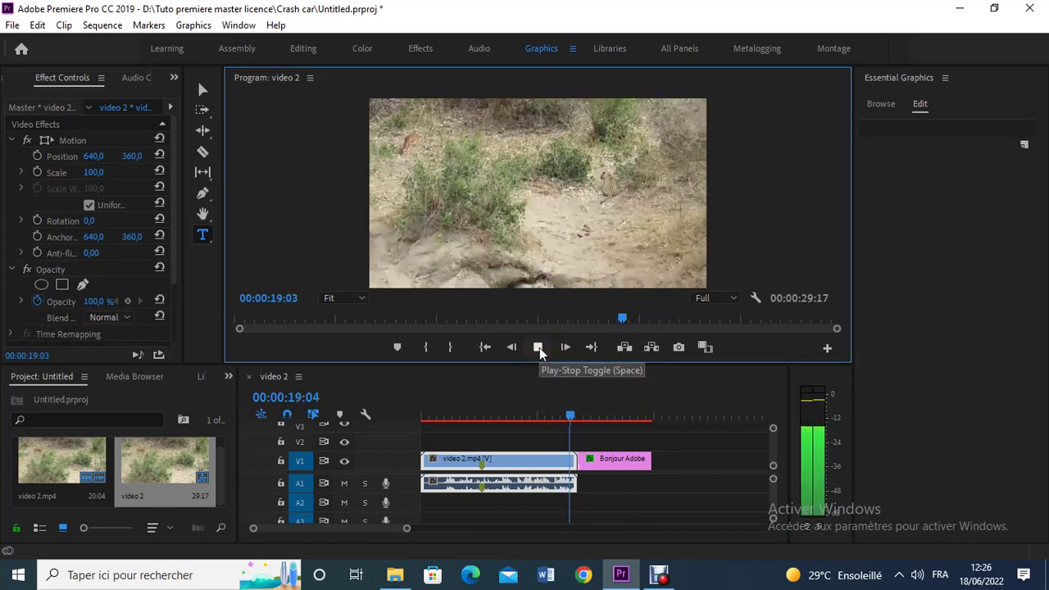
left_click(538, 347)
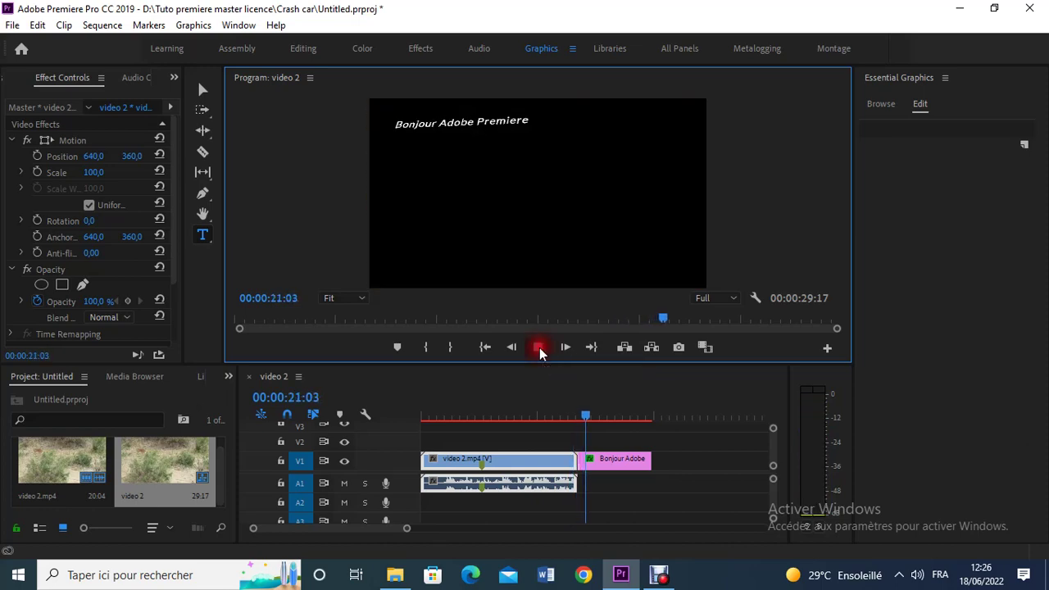
Step: Move the title graphic to the start of V1 ahead of the video clip, and ripple delete the gap between them
left_click(610, 458)
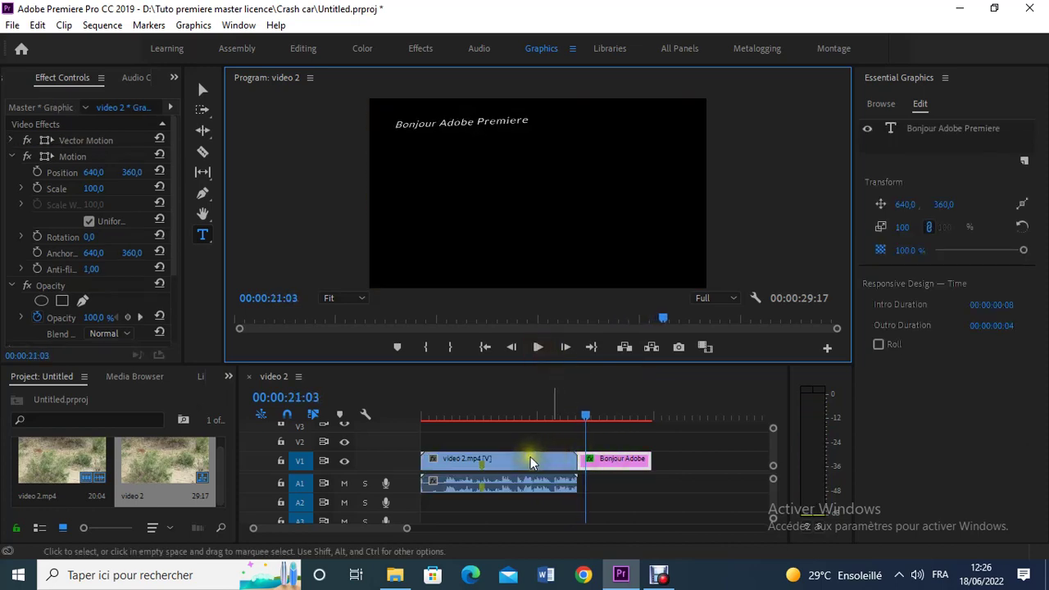
left_click_drag(559, 462, 714, 442)
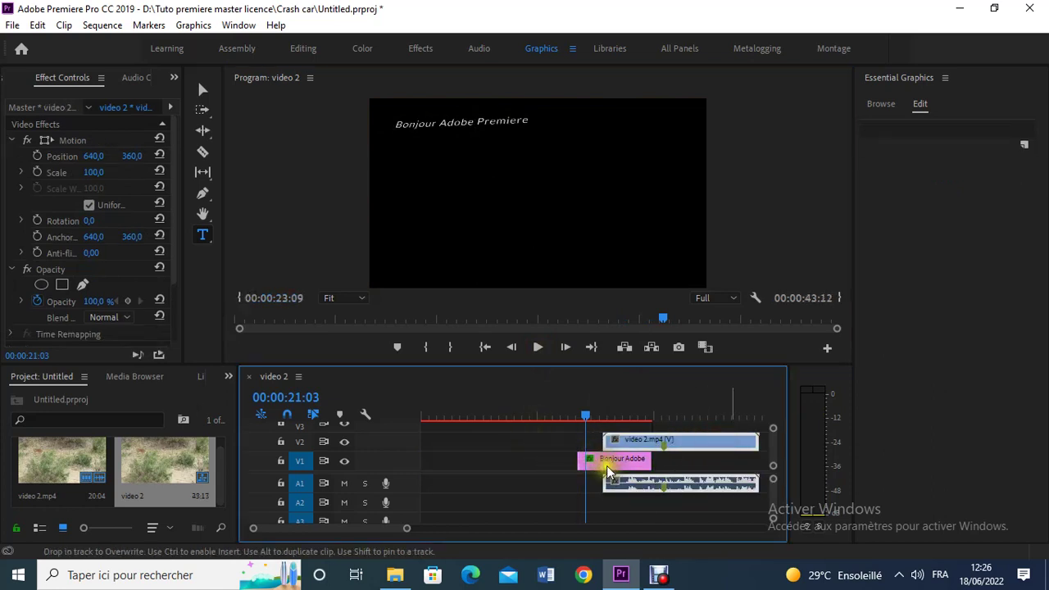
left_click_drag(481, 461, 449, 449)
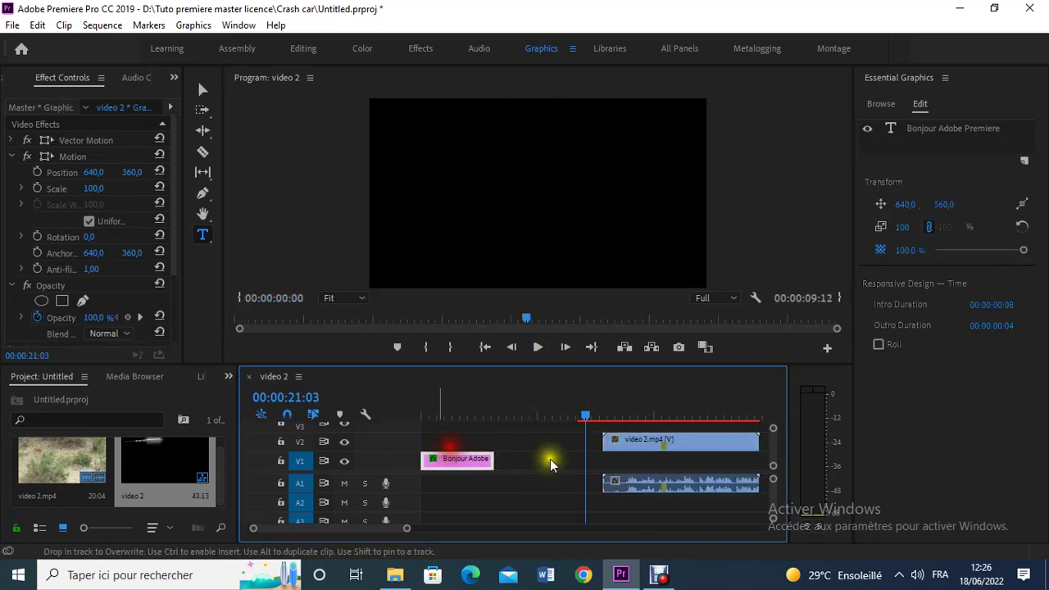
left_click_drag(643, 441, 643, 459)
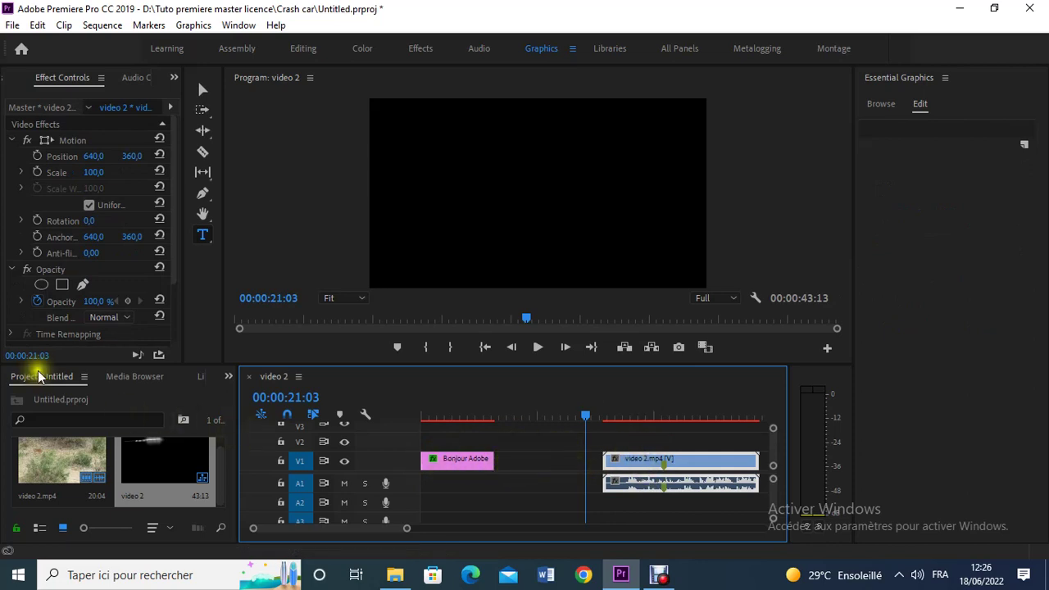
right_click(537, 463)
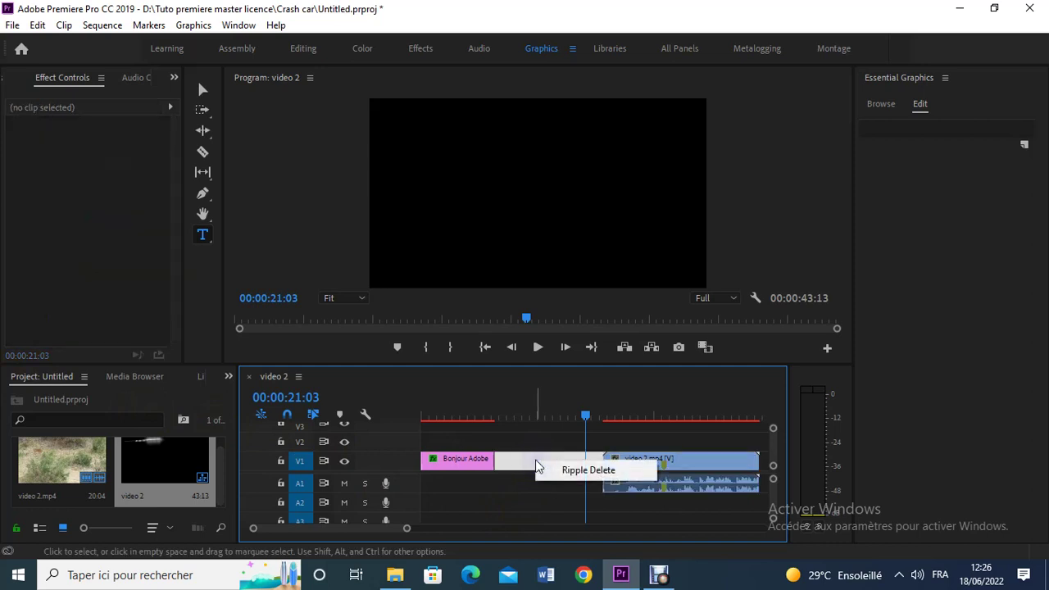
left_click(582, 471)
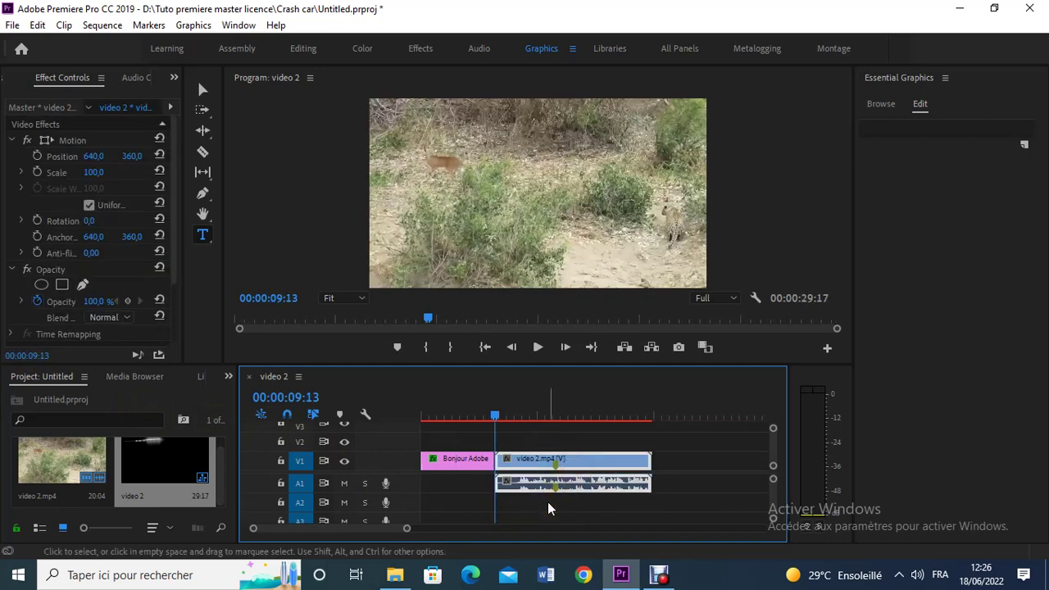
left_click(564, 488)
Step: Replace the title graphic at the start of V1 with the Angled Title template, without resolving its missing fonts
left_click(453, 462)
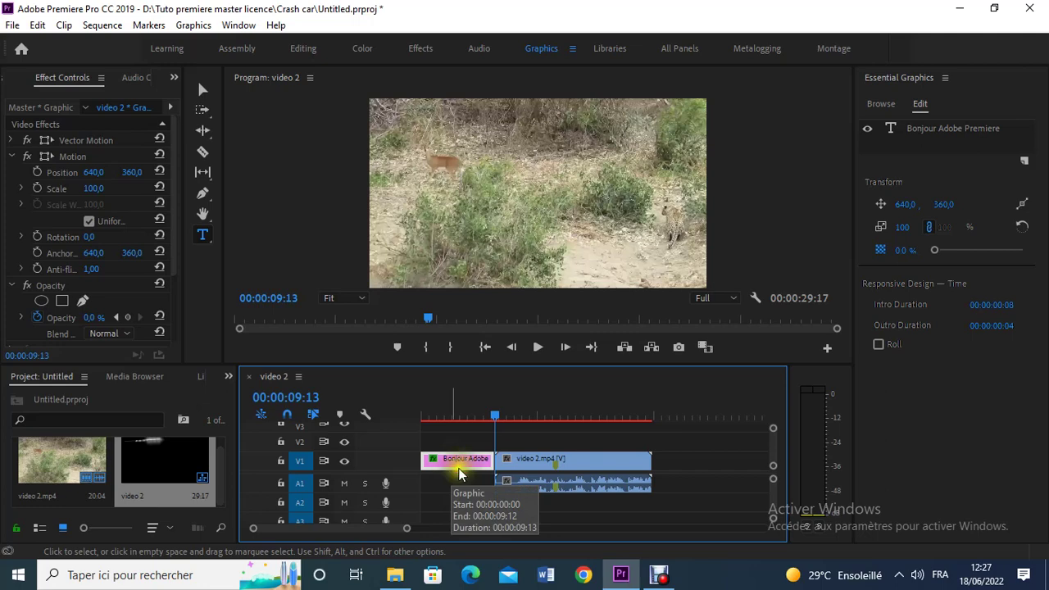
key("Delete")
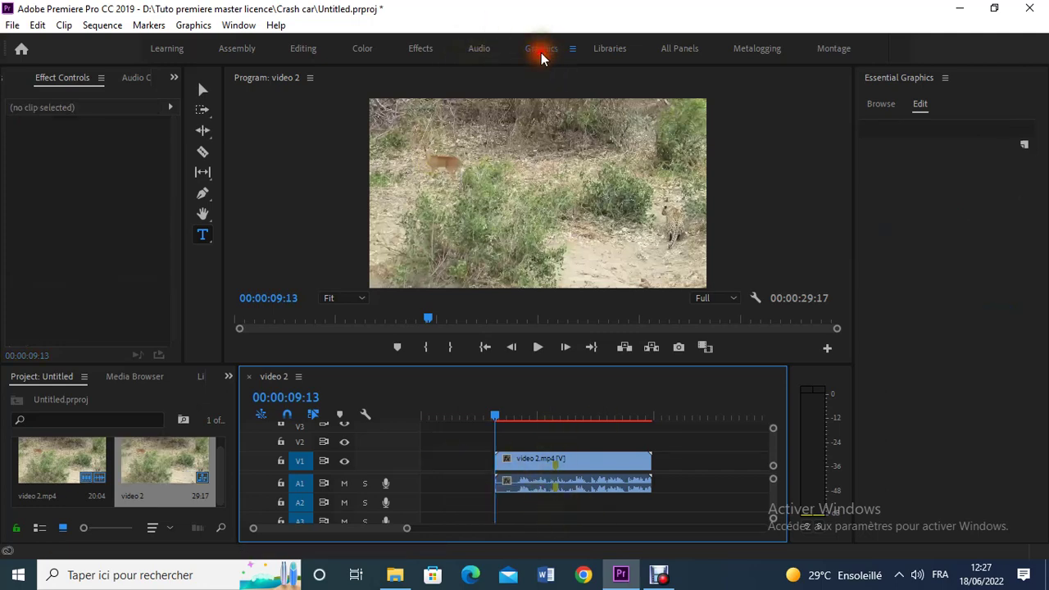
left_click(880, 103)
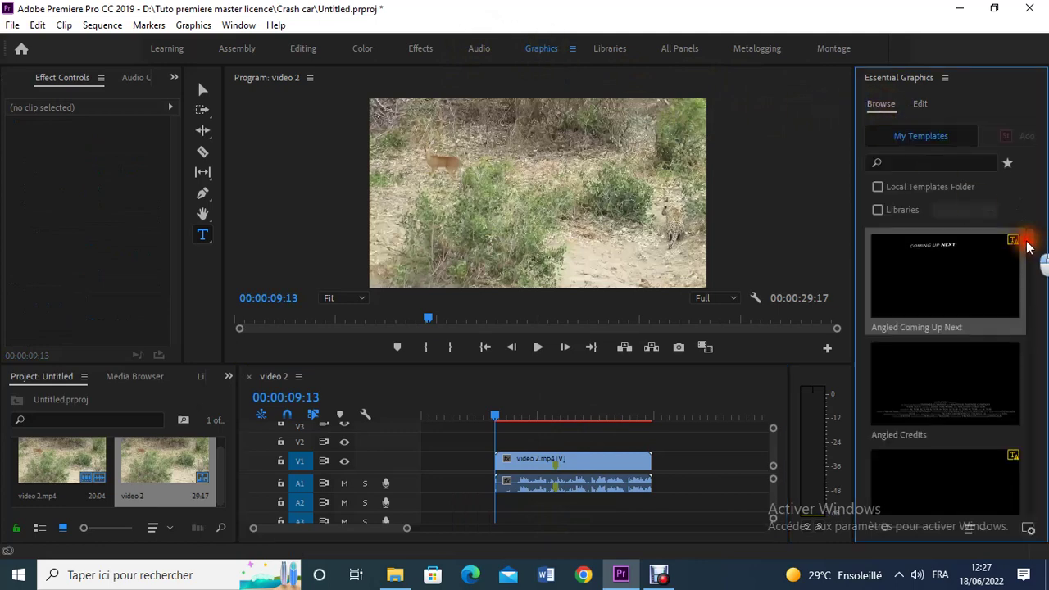
scroll(1027, 253, "down", 3)
left_click_drag(1027, 253, 1031, 263)
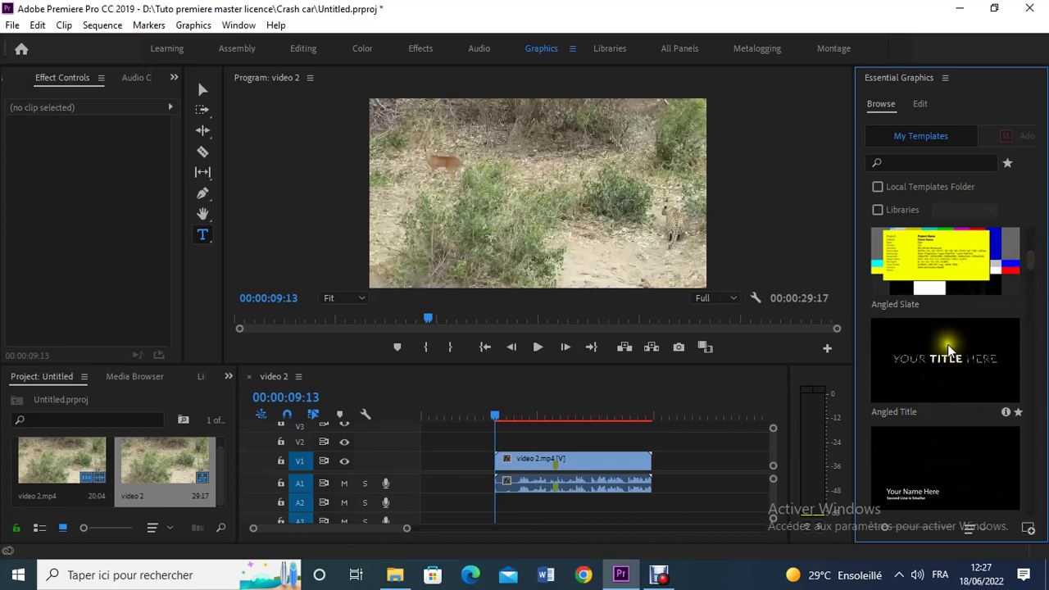
left_click_drag(947, 344, 418, 464)
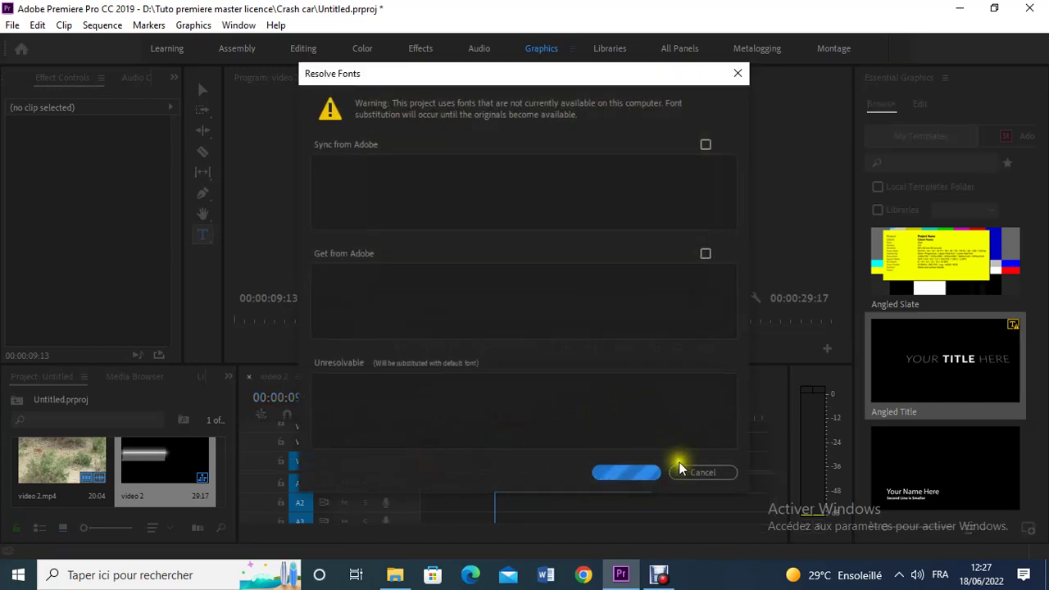
left_click(703, 472)
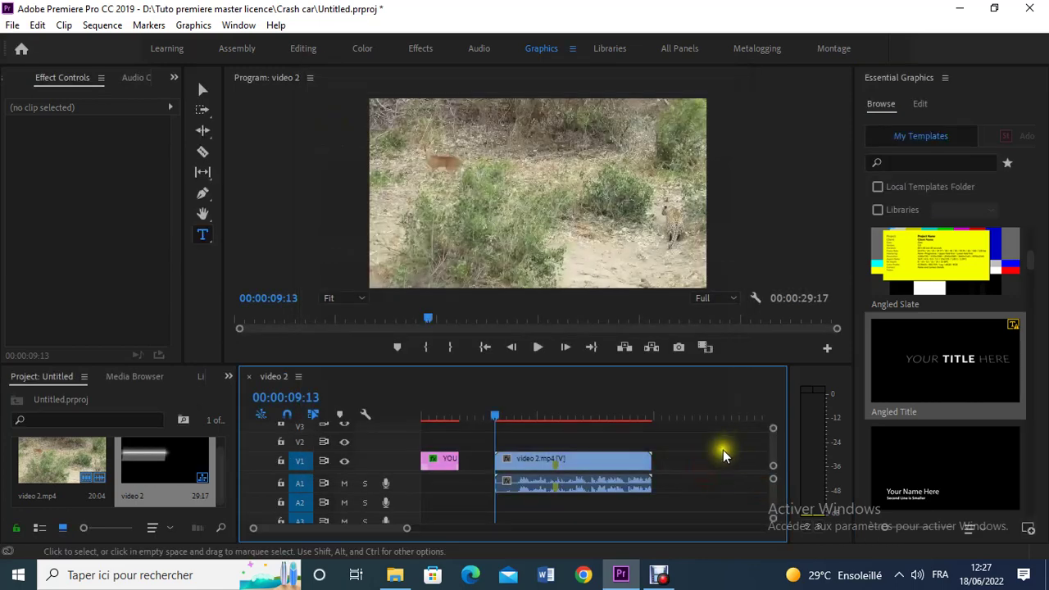
Step: Change the new title's text to "Bonjour Adobe Premiere" with the playhead at 00:00:00:14
left_click_drag(494, 417, 424, 423)
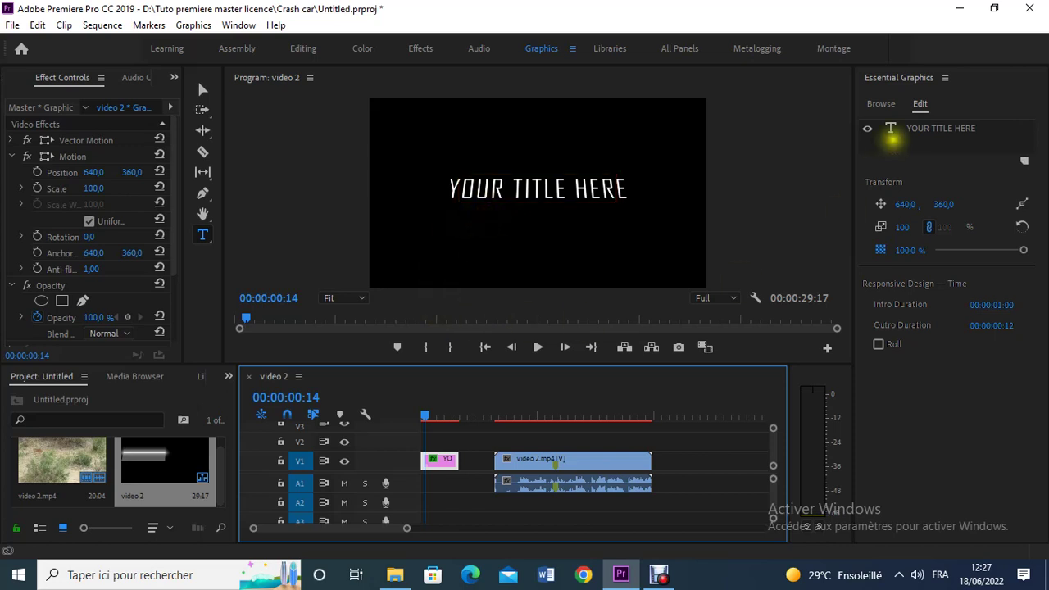
left_click(202, 90)
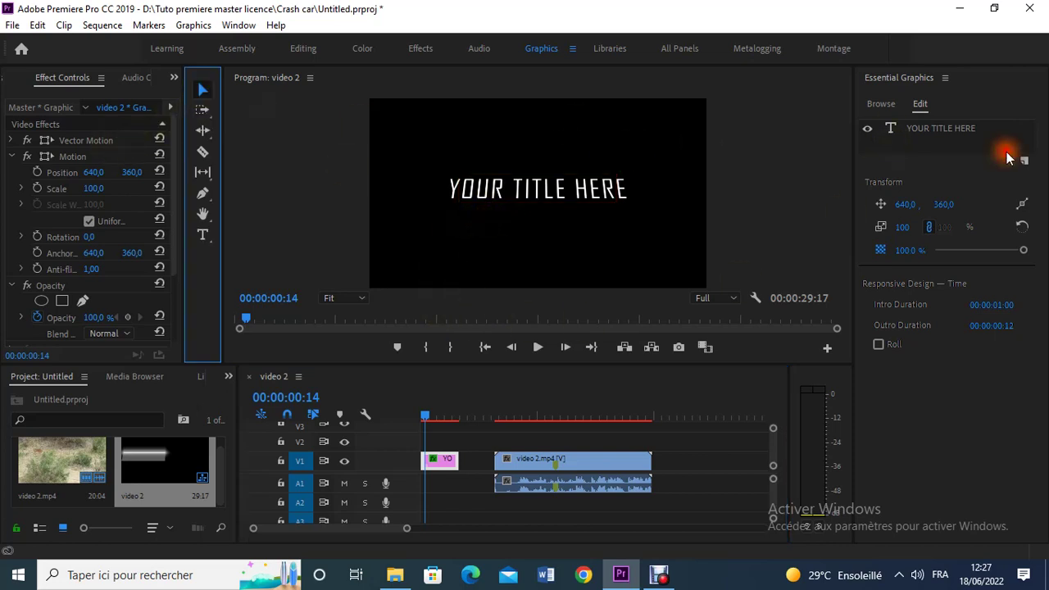
left_click(931, 131)
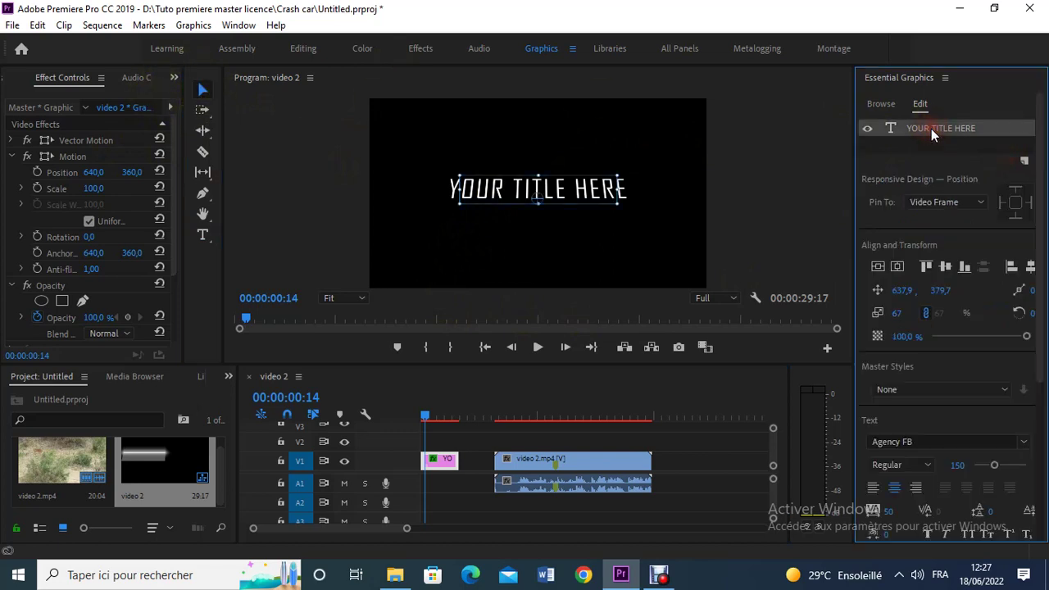
left_click(203, 235)
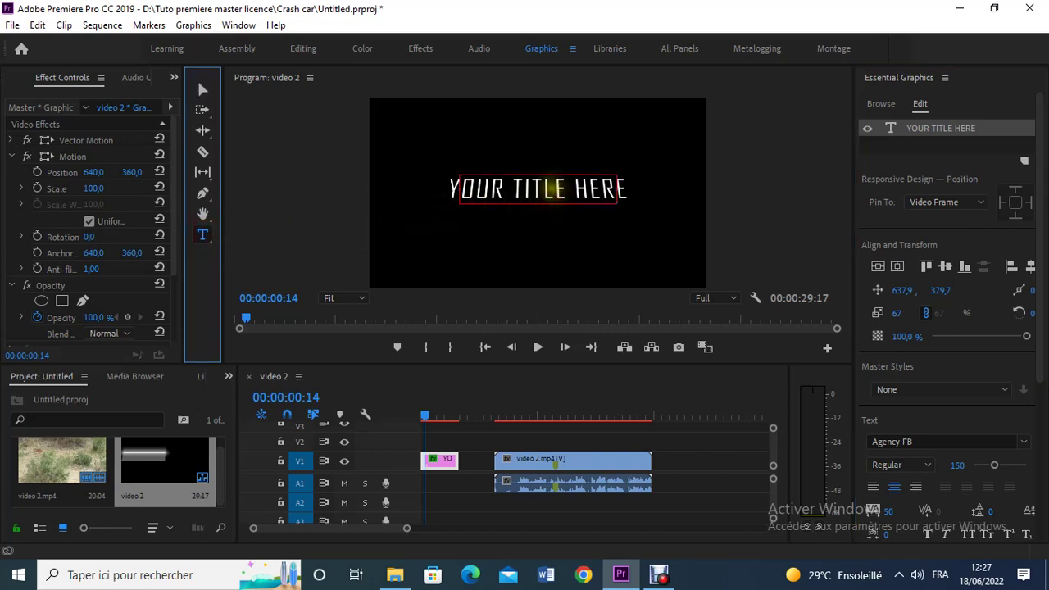
triple_click(552, 190)
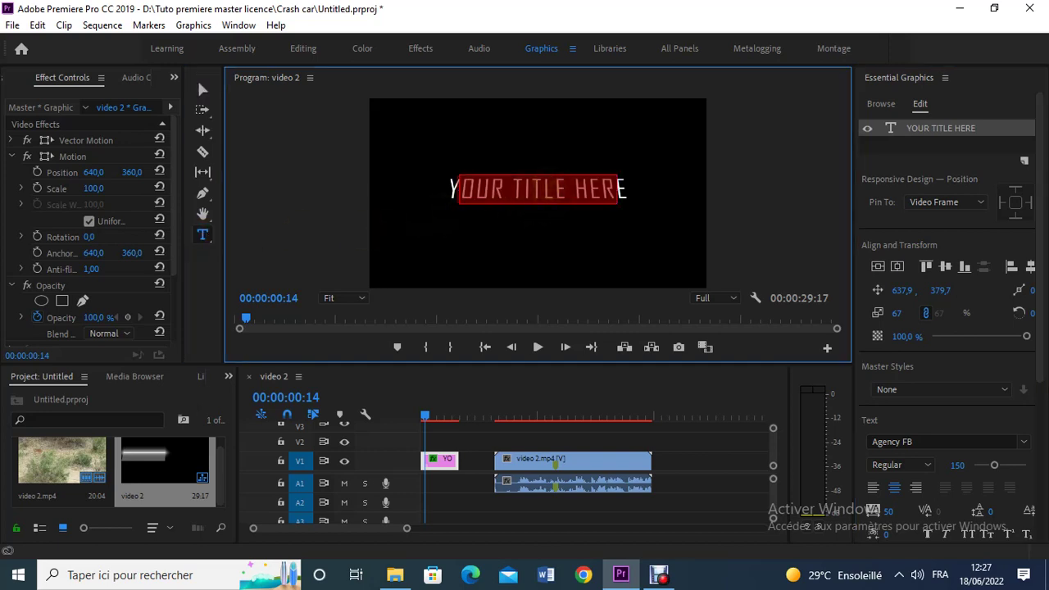
key("BackSpace")
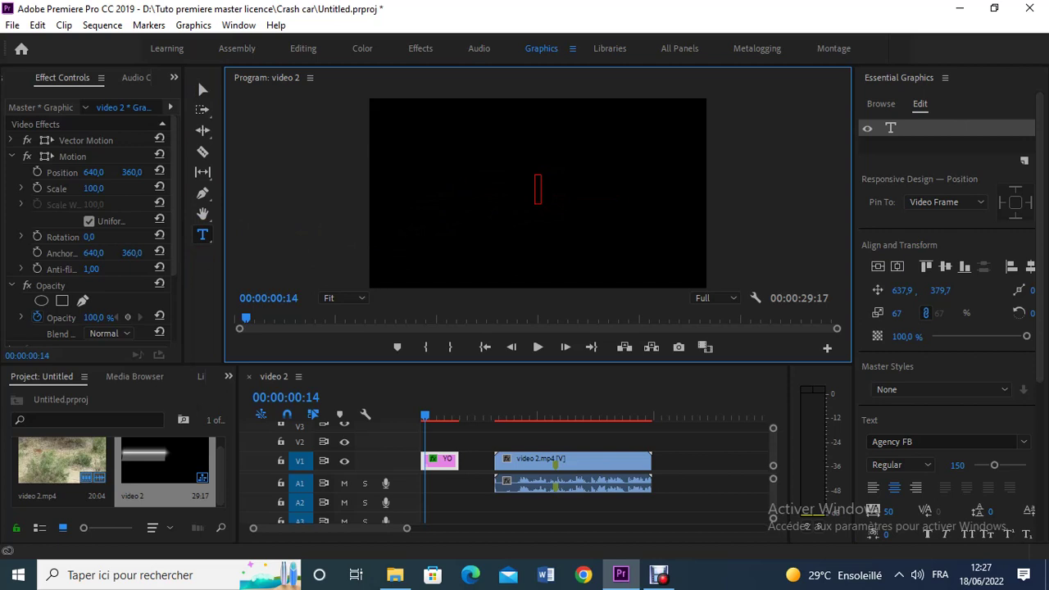
type("Bonj")
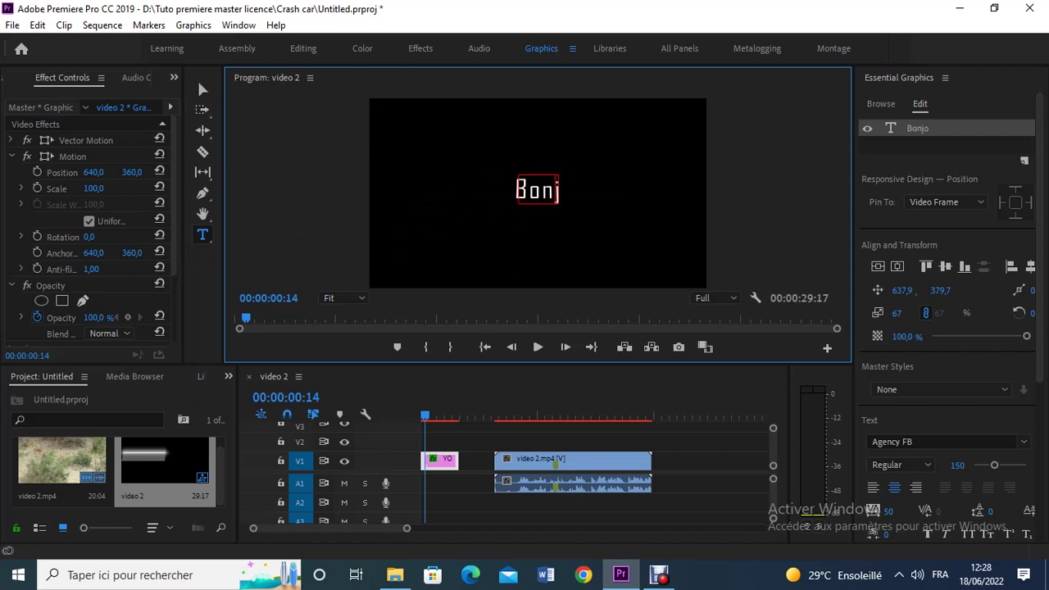
type("our Ado")
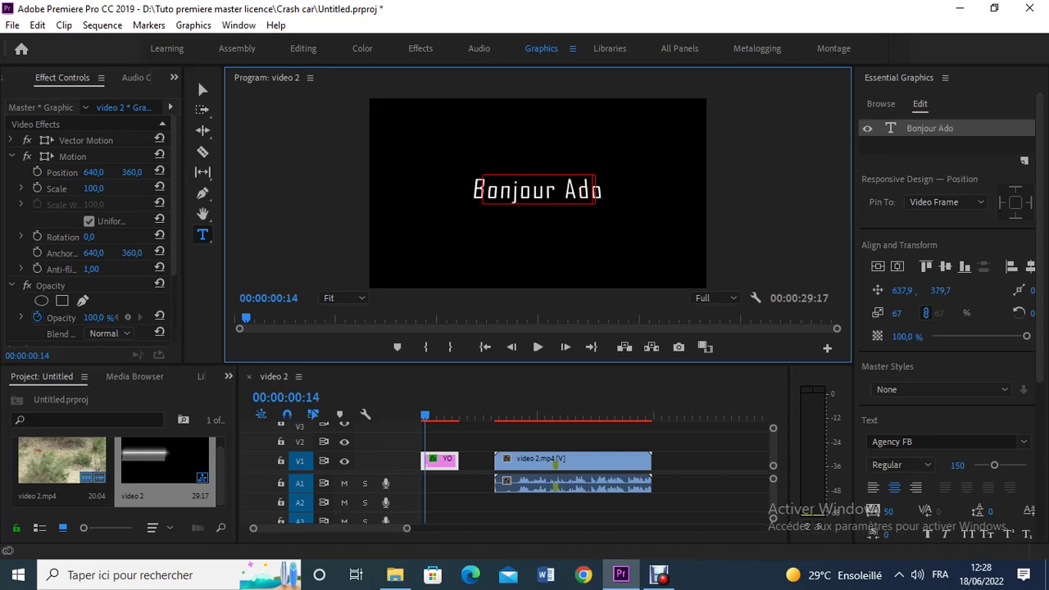
type("be Premiere")
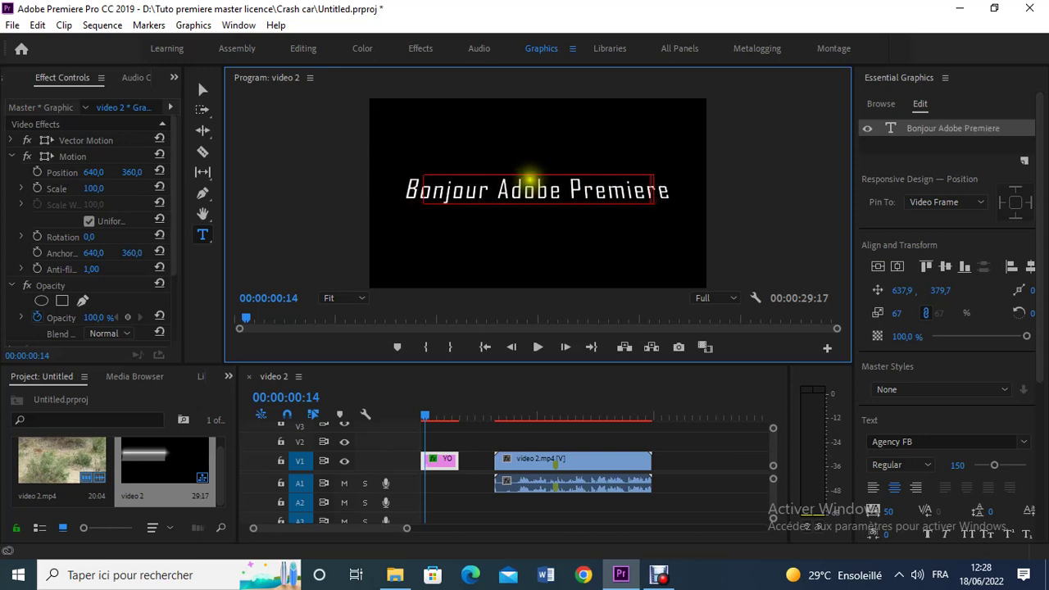
right_click(475, 460)
left_click(531, 472)
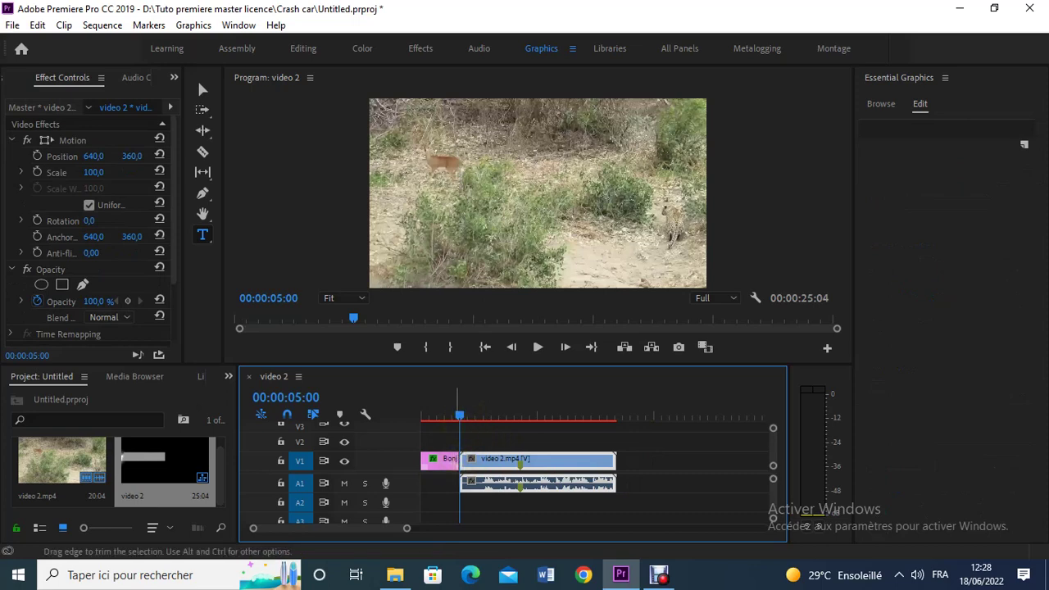
key("ctrl+z")
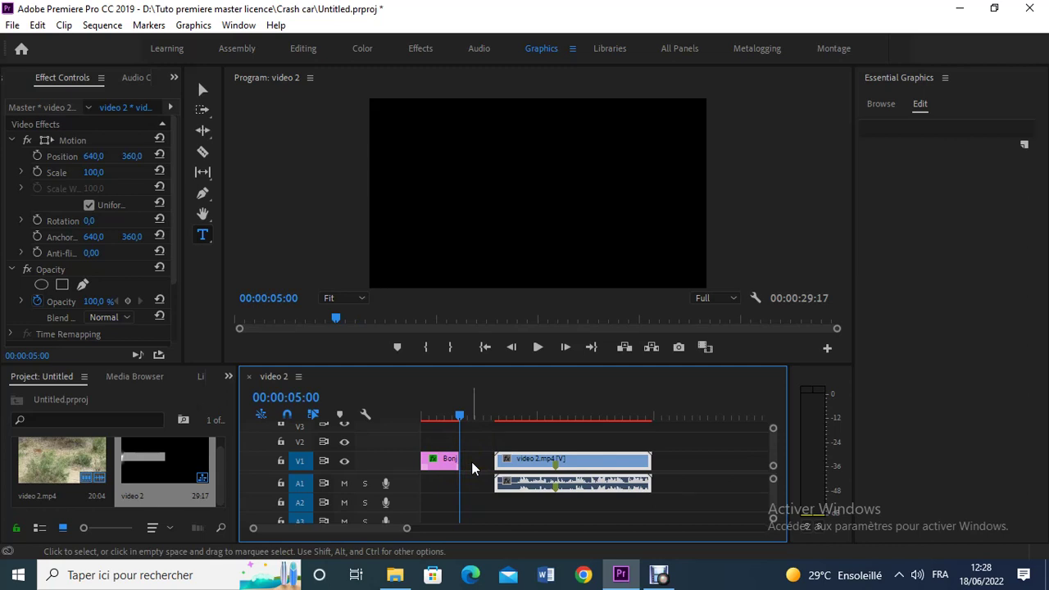
Step: Ripple delete the empty gap between the title and the video clip on V1
right_click(472, 462)
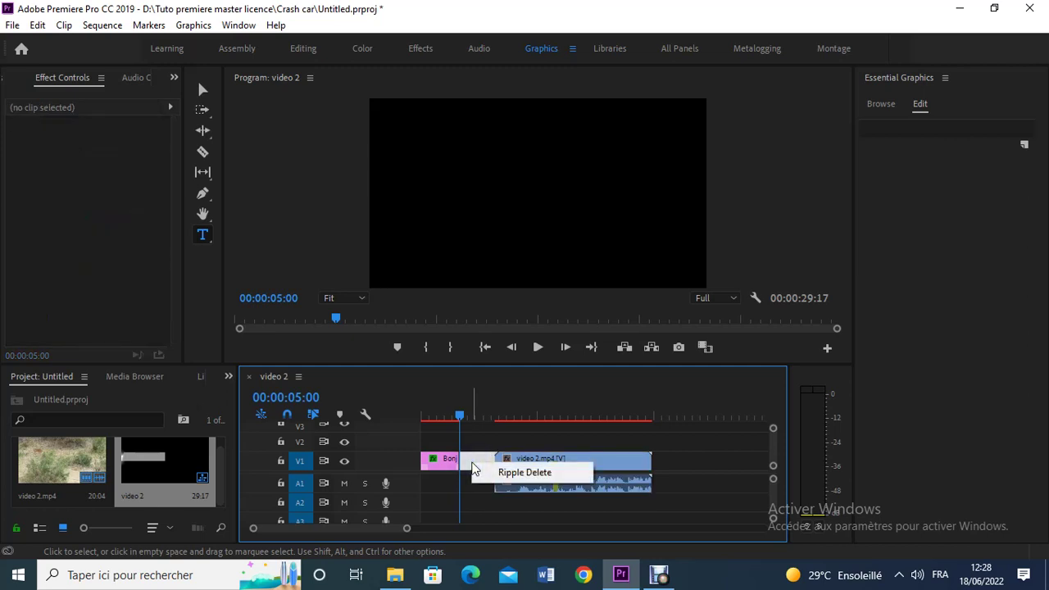
left_click(518, 473)
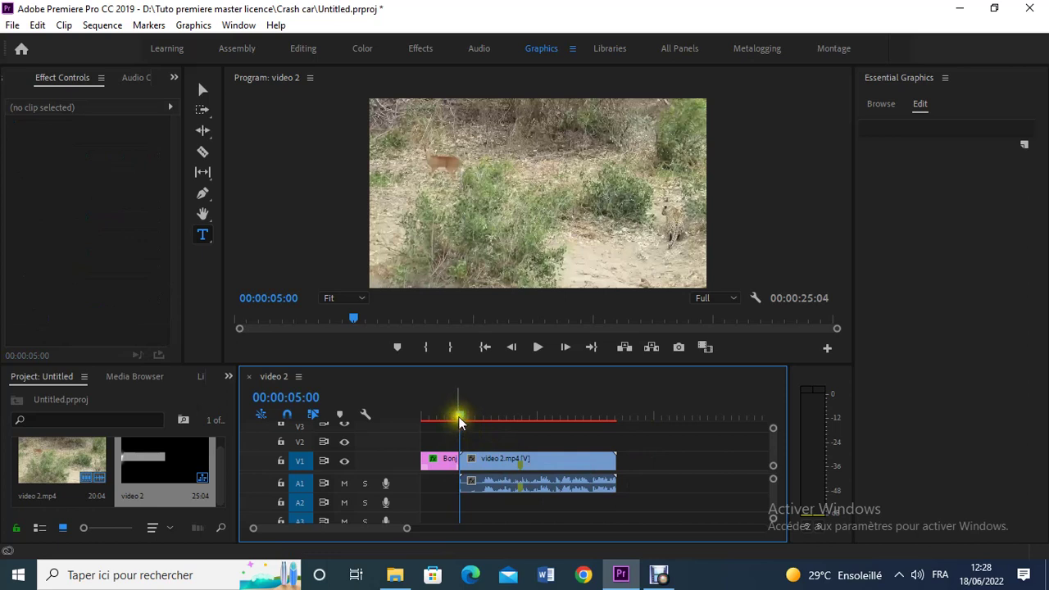
Step: Play the sequence from 00:00:00:00 through the opening title into the video clip, stopping at 00:00:06:12
left_click_drag(458, 416, 403, 424)
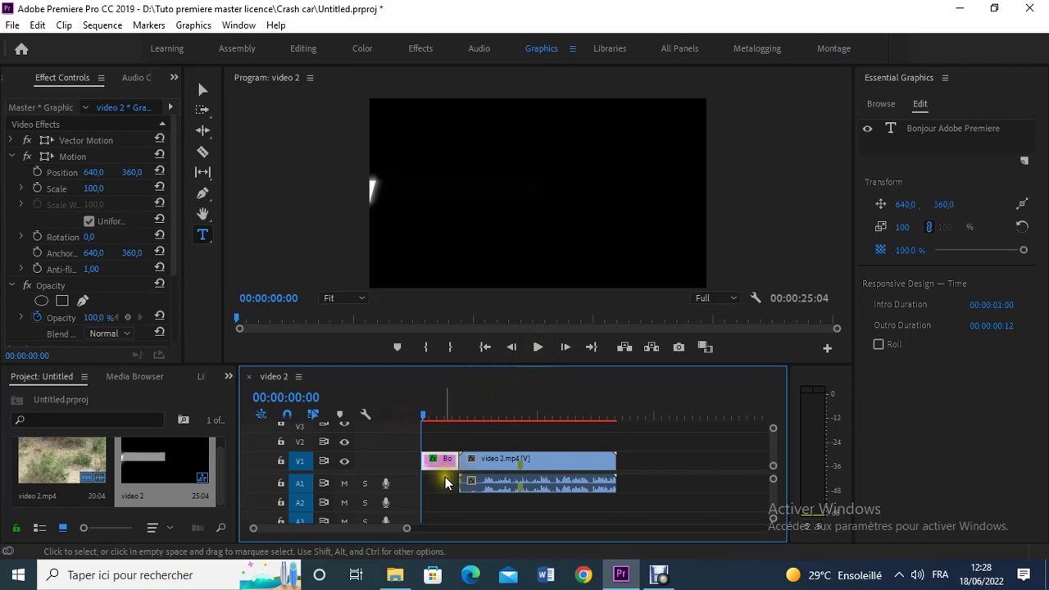
left_click(538, 347)
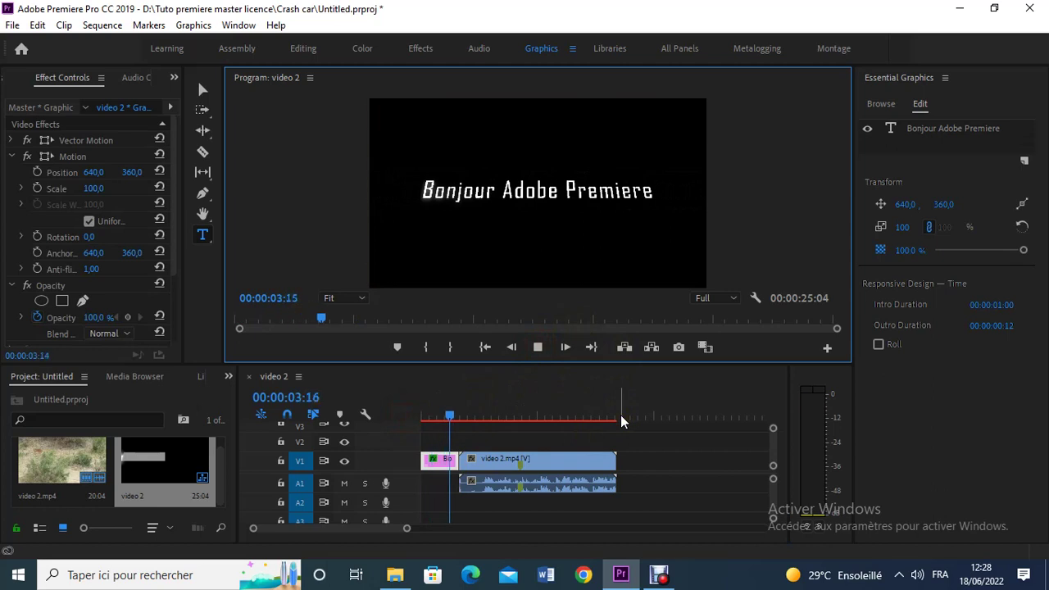
left_click(535, 347)
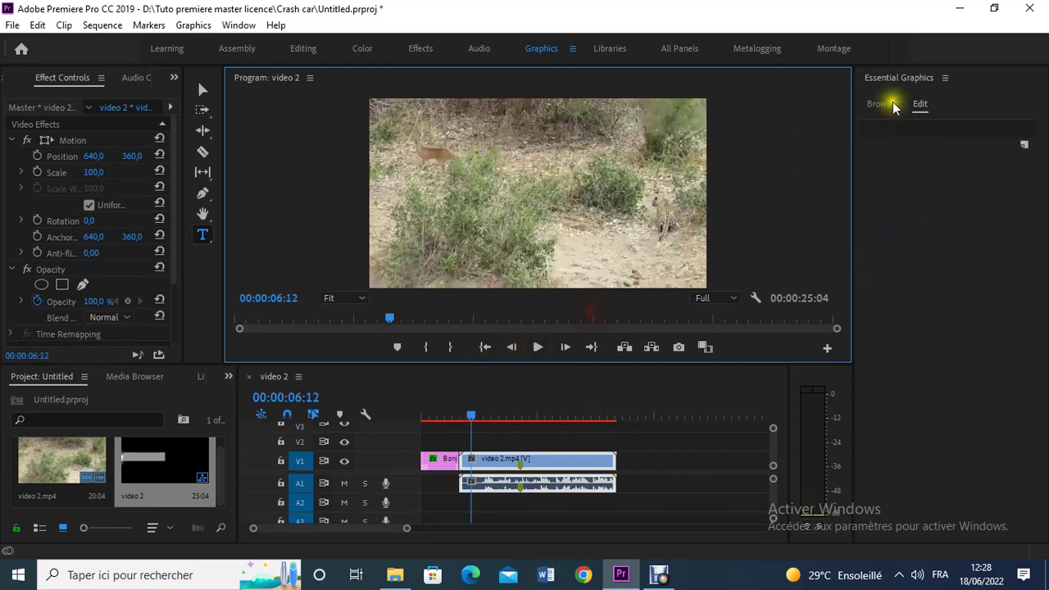
Step: Browse the available title and caption designs in My Templates, and return to the first ones
left_click(881, 103)
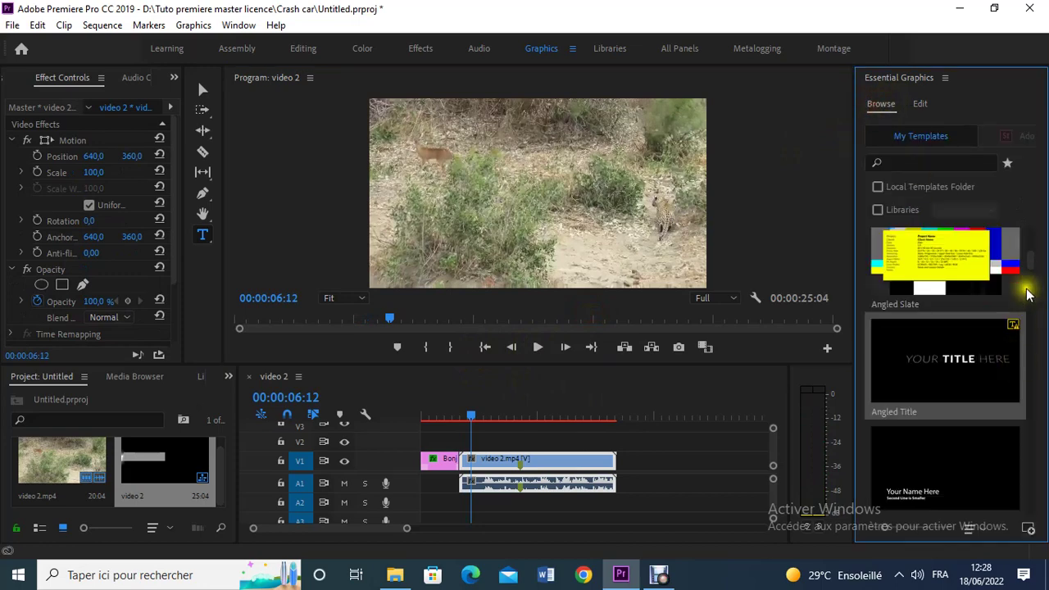
scroll(1033, 287, "down", 5)
left_click_drag(1032, 286, 1036, 352)
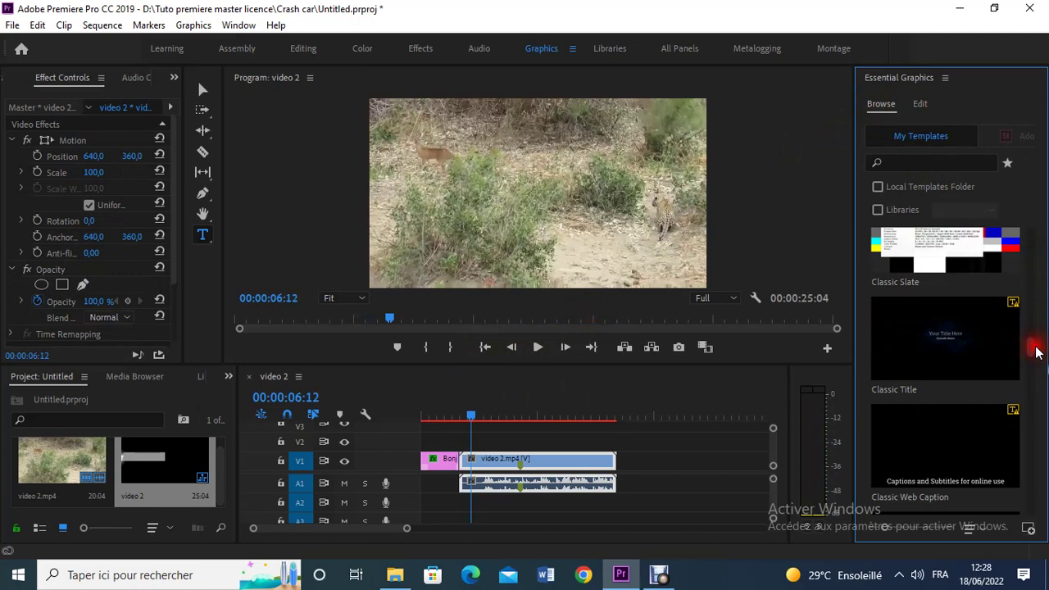
left_click_drag(1036, 353, 1024, 234)
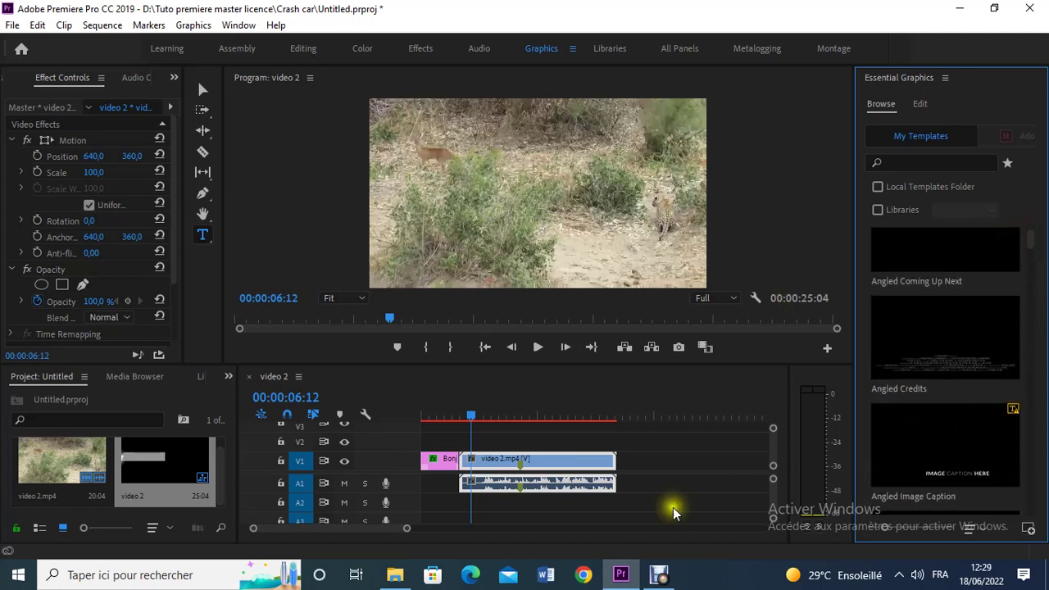